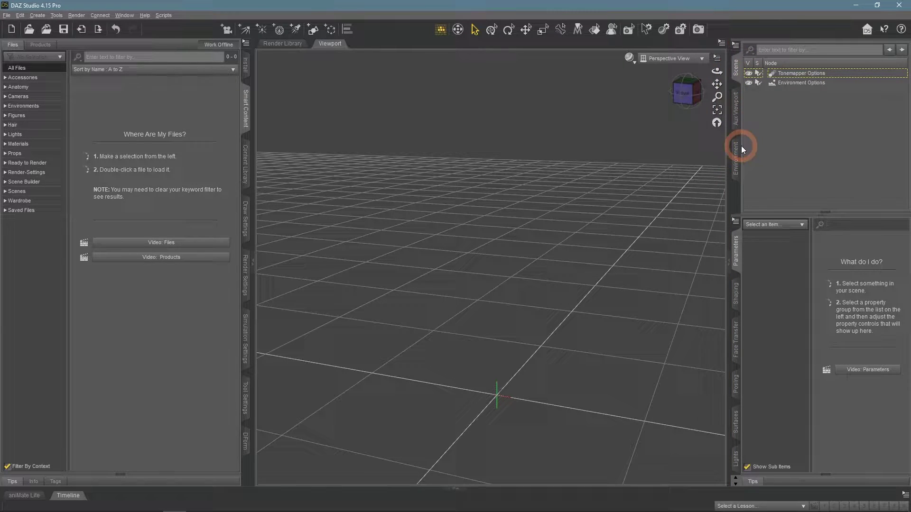
{"action": "left_click", "coordinate": [738, 173]}
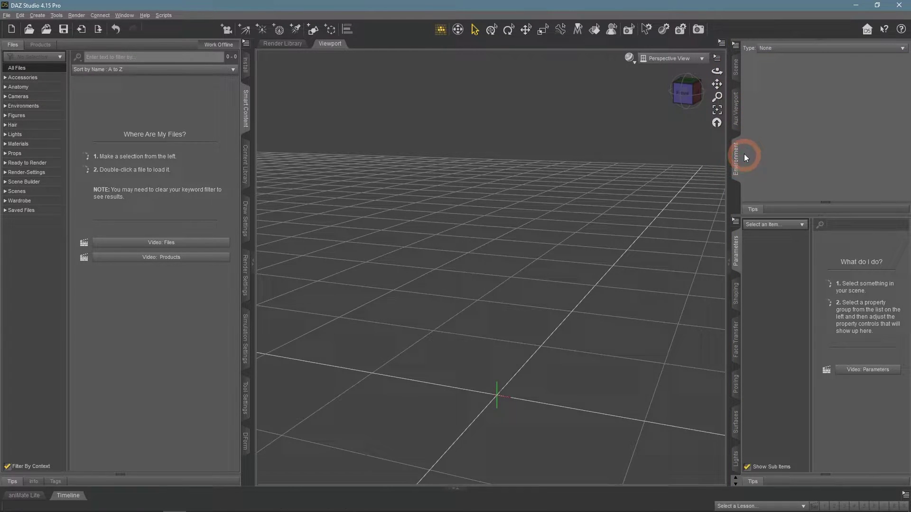
{"action": "left_click", "coordinate": [422, 198]}
{"action": "left_click", "coordinate": [125, 15]}
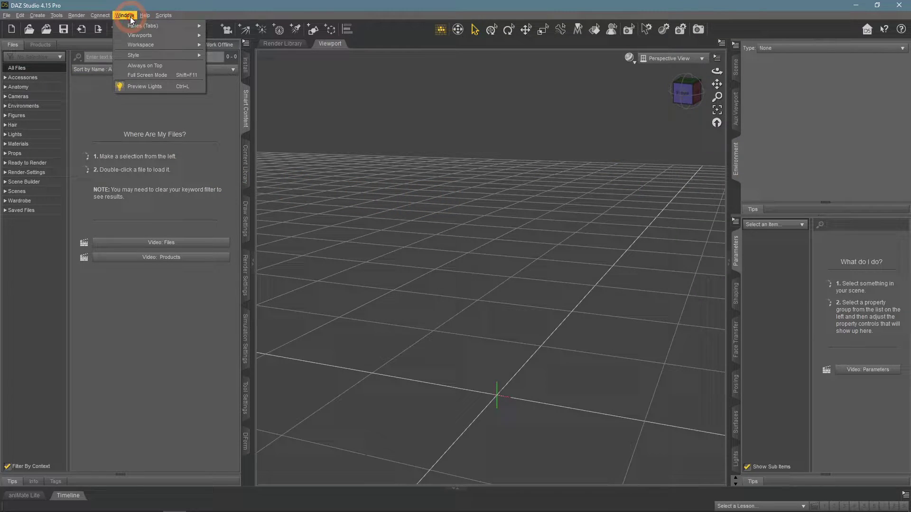
{"action": "mouse_move", "coordinate": [136, 27]}
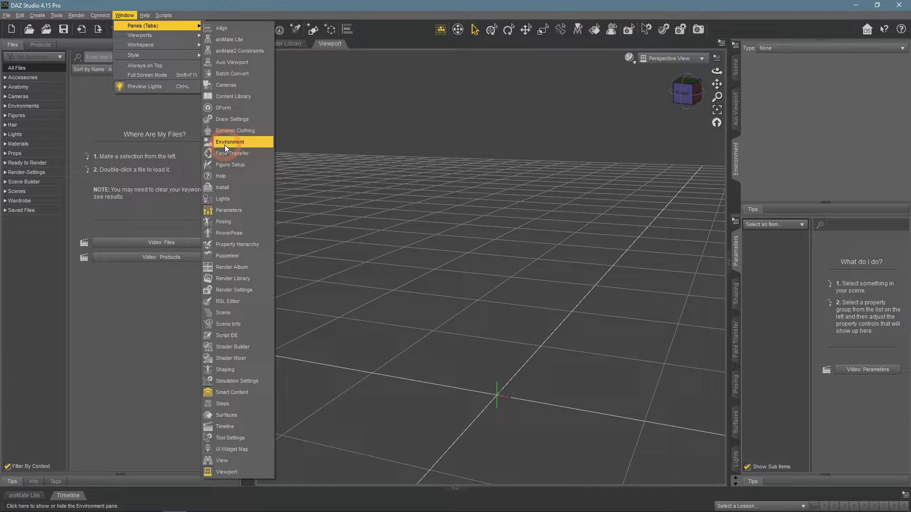
{"action": "left_click", "coordinate": [448, 160]}
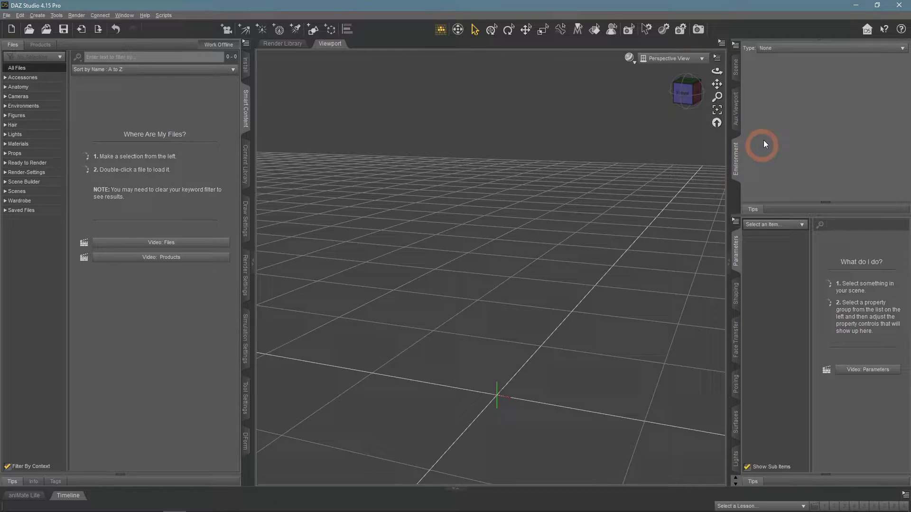
Switch the environment type to Backdrop.
{"action": "left_click", "coordinate": [777, 51]}
{"action": "left_click", "coordinate": [779, 70]}
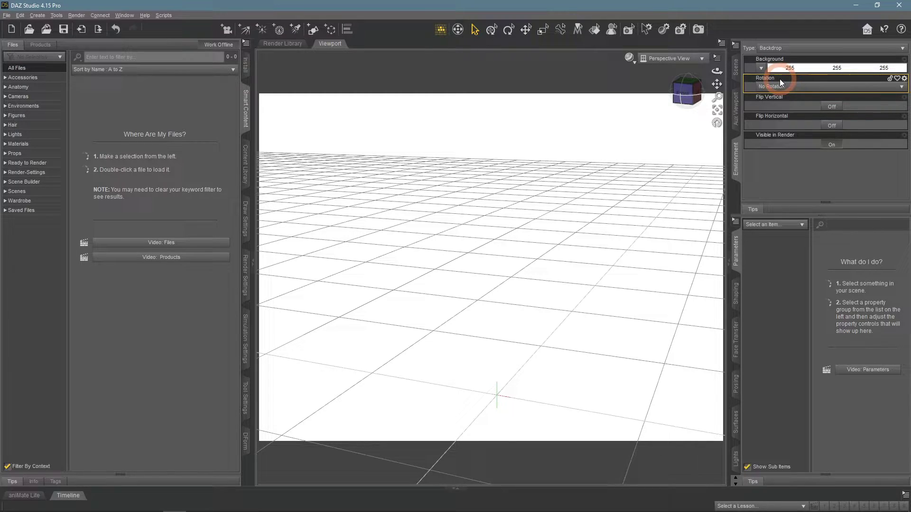
{"action": "left_click_drag", "start_coordinate": [717, 72], "coordinate": [717, 71]}
Tint the backdrop background pale cream-yellow at 245, 236, 197.
{"action": "left_click", "coordinate": [811, 71]}
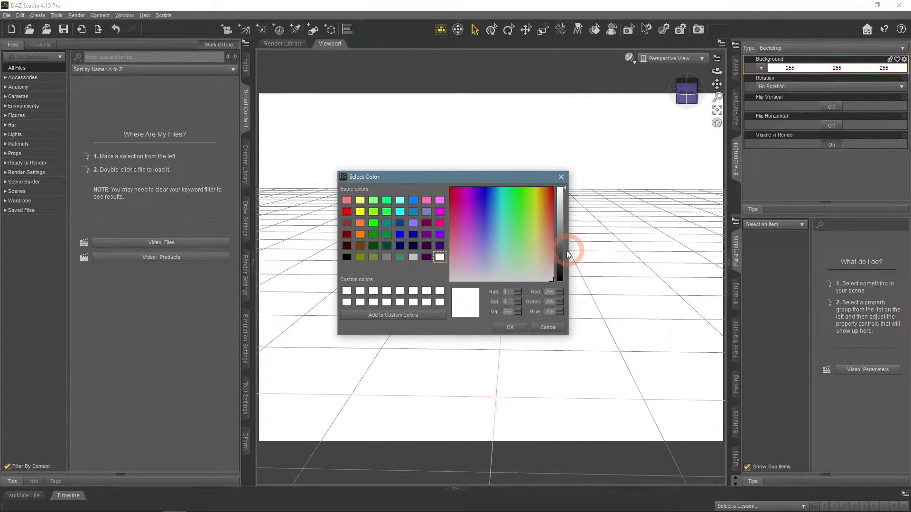
{"action": "left_click", "coordinate": [533, 260]}
{"action": "left_click", "coordinate": [511, 327]}
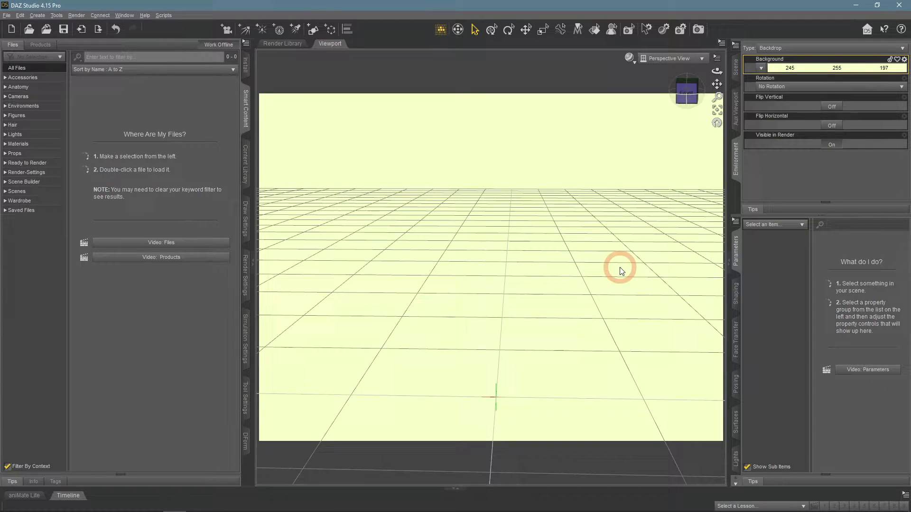
{"action": "mouse_move", "coordinate": [838, 67]}
{"action": "left_mouse_down"}
{"action": "mouse_move", "coordinate": [749, 77]}
{"action": "mouse_move", "coordinate": [873, 86]}
{"action": "mouse_move", "coordinate": [826, 86]}
{"action": "mouse_move", "coordinate": [837, 69]}
{"action": "left_mouse_up"}
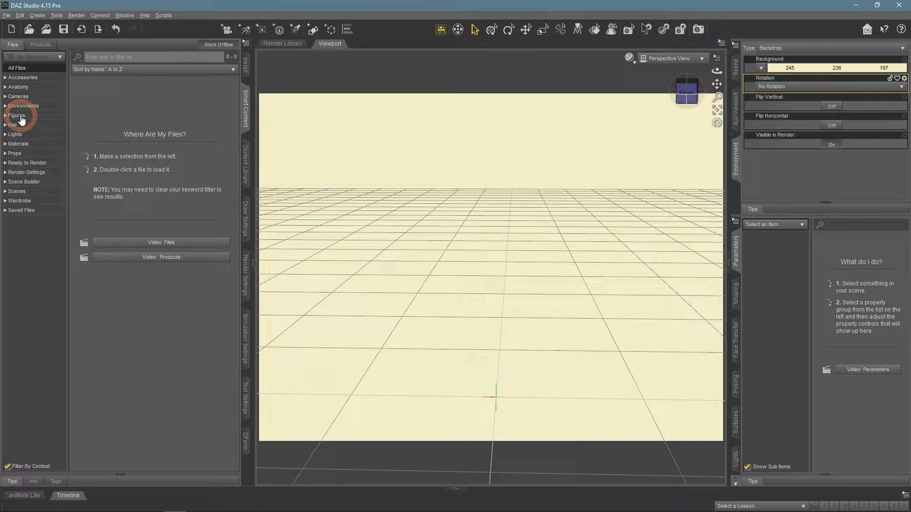
Load Genesis 8.1 Basic Male in Basic Wear Boxers and lower backdrop red to 229.
{"action": "left_click", "coordinate": [21, 117]}
{"action": "double_click", "coordinate": [135, 426]}
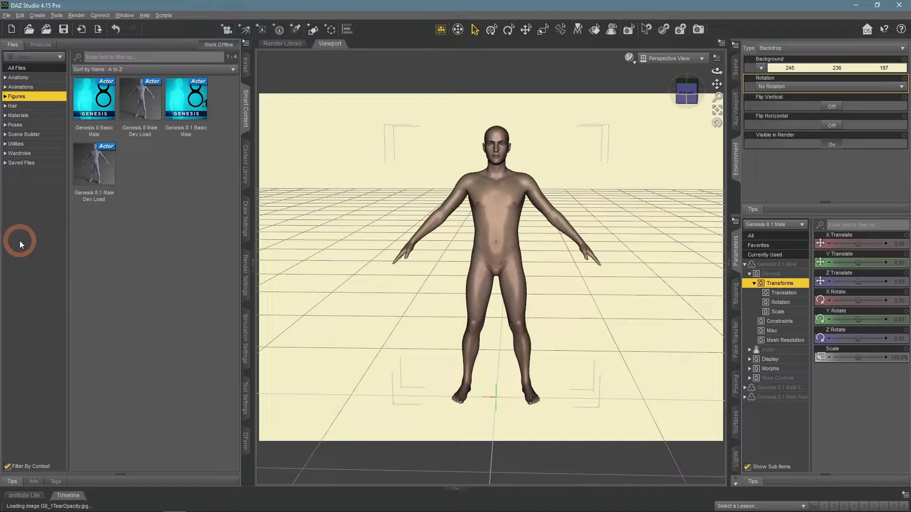
{"action": "left_click", "coordinate": [19, 154]}
{"action": "left_click", "coordinate": [97, 114]}
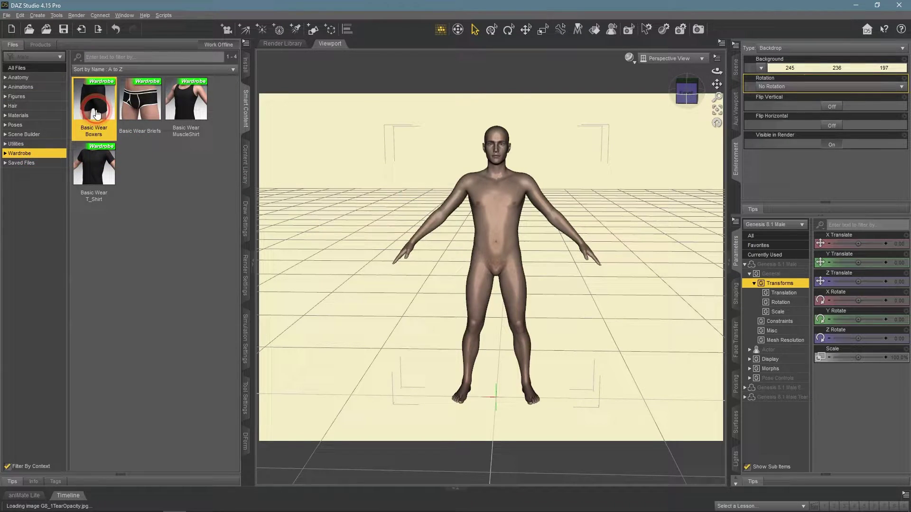
{"action": "left_click_drag", "start_coordinate": [96, 114], "coordinate": [399, 264]}
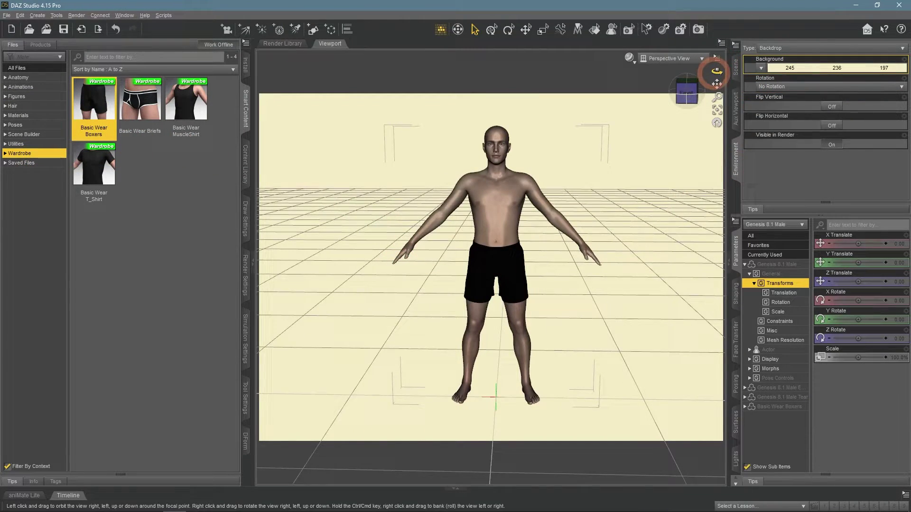
{"action": "left_click_drag", "start_coordinate": [717, 72], "coordinate": [717, 71]}
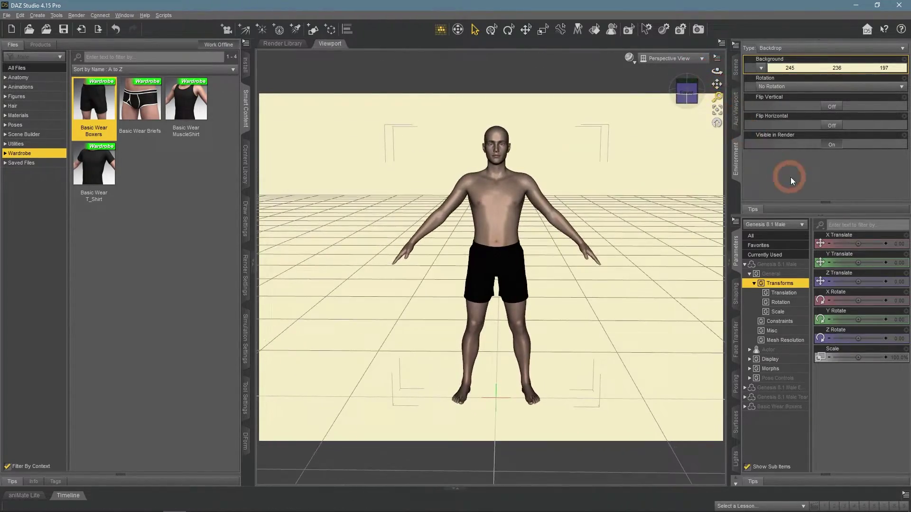
{"action": "mouse_move", "coordinate": [793, 68]}
{"action": "left_mouse_down"}
{"action": "mouse_move", "coordinate": [761, 68]}
{"action": "mouse_move", "coordinate": [781, 69]}
{"action": "left_mouse_up"}
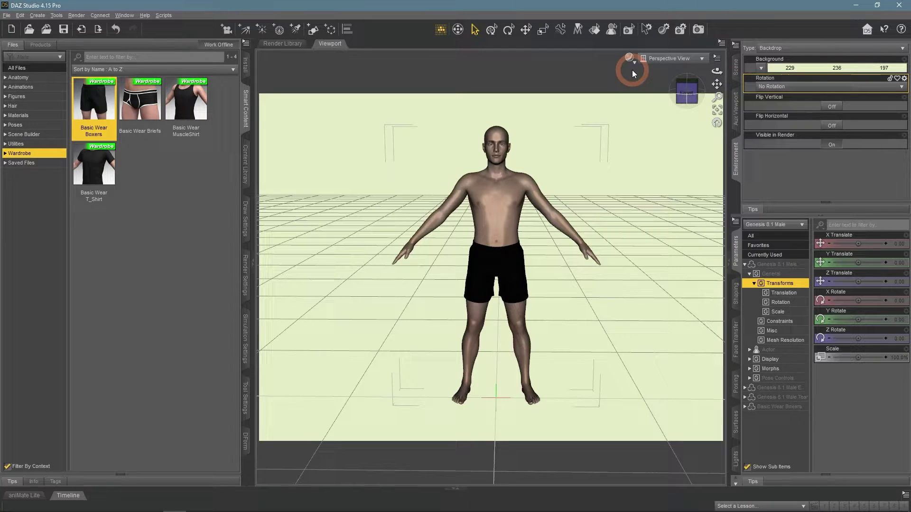
Preview in NVIDIA Iray and set the backdrop colour to bright green 0, 236, 55.
{"action": "left_click", "coordinate": [632, 70]}
{"action": "left_click", "coordinate": [639, 183]}
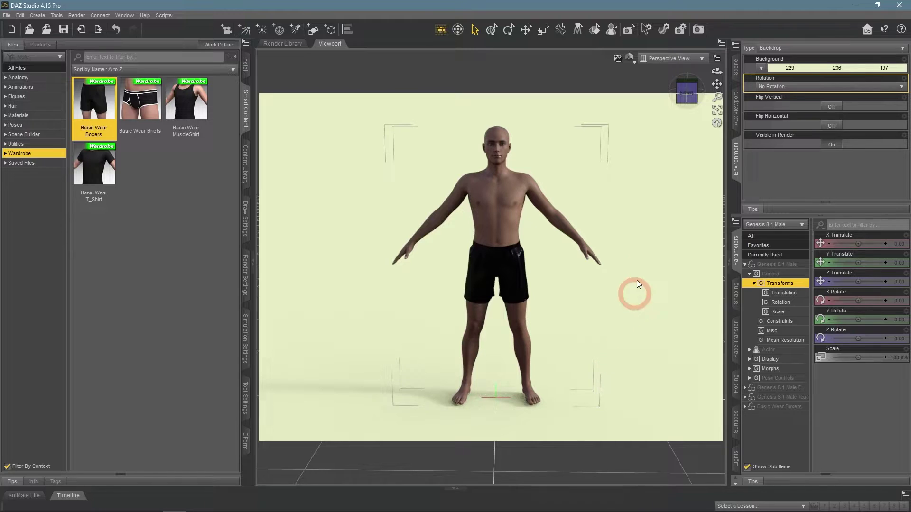
{"action": "left_click_drag", "start_coordinate": [881, 69], "coordinate": [834, 71]}
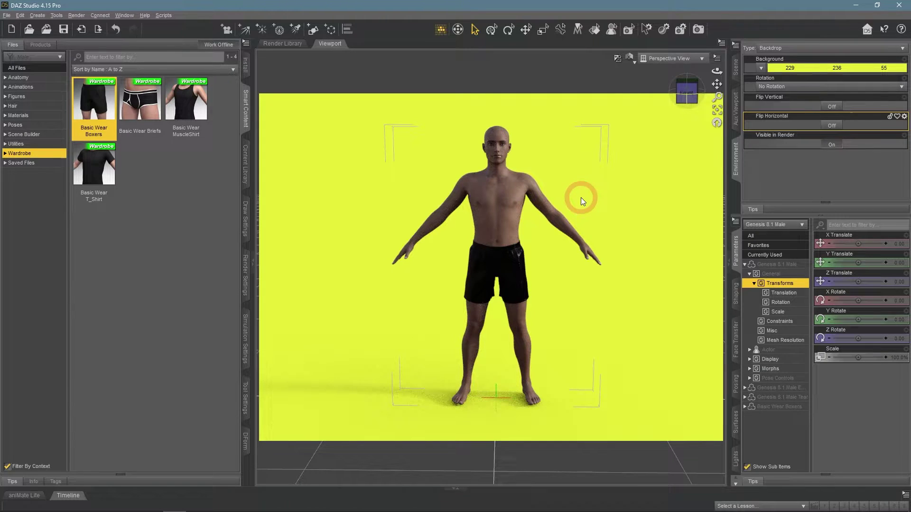
{"action": "left_click_drag", "start_coordinate": [786, 68], "coordinate": [677, 57]}
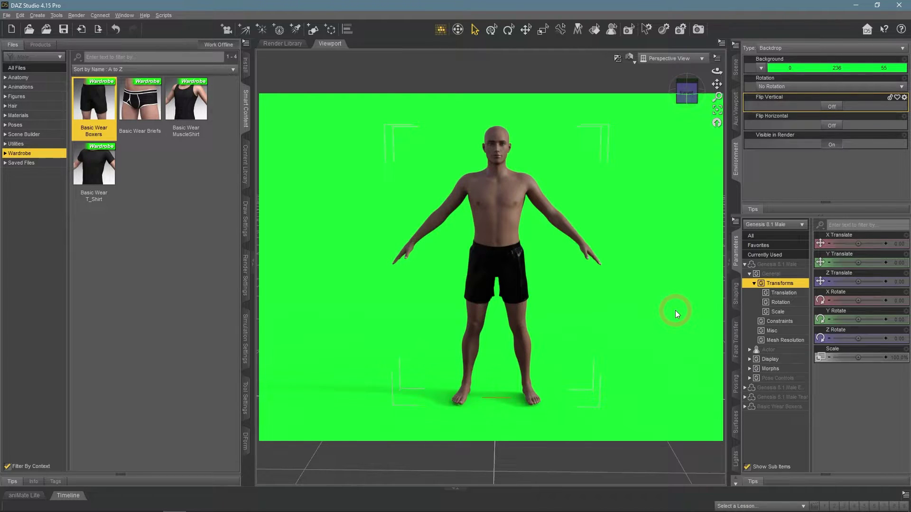
{"action": "left_click", "coordinate": [832, 106]}
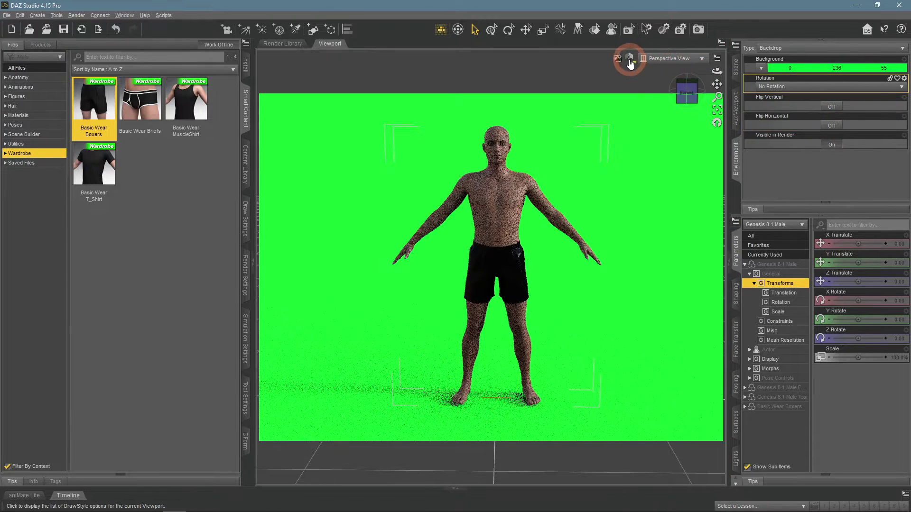
Return the viewport to Texture Shaded and show the background image choices.
{"action": "left_click", "coordinate": [630, 64]}
{"action": "left_click", "coordinate": [639, 152]}
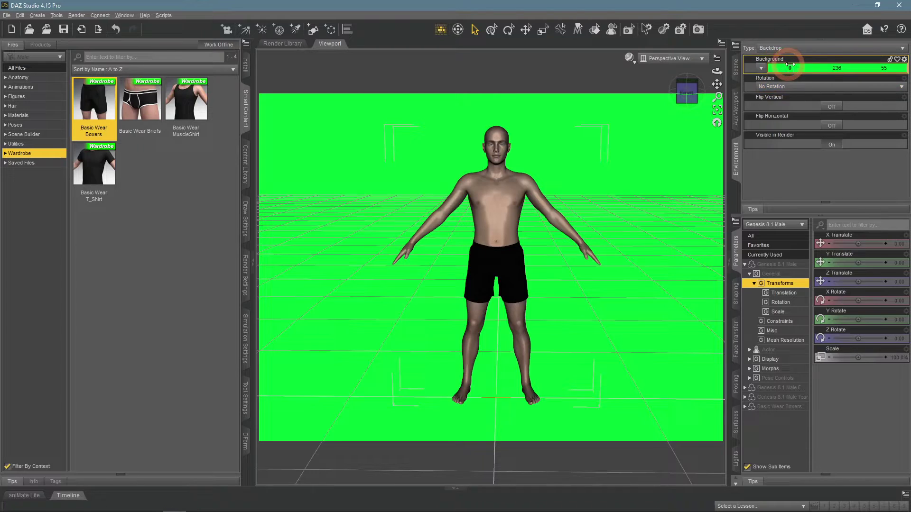
{"action": "left_click", "coordinate": [762, 68]}
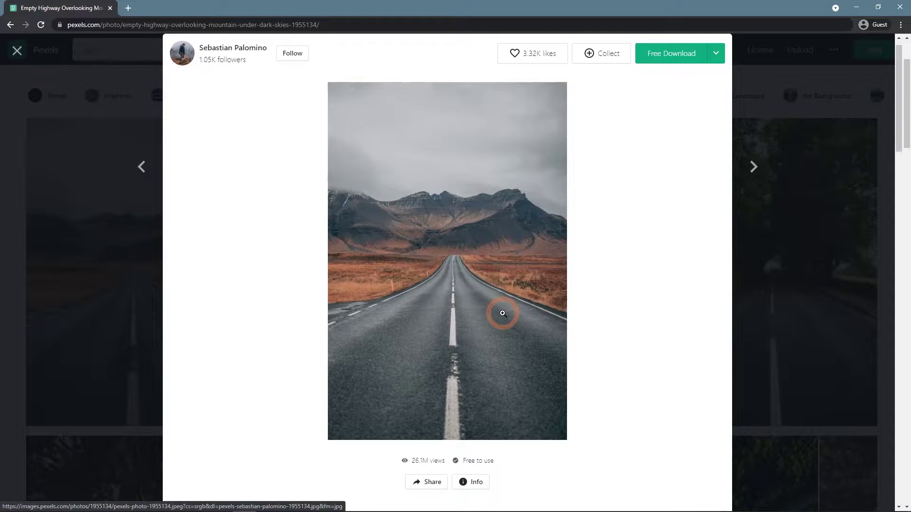
Zoom in and out on the Pexels empty-highway photo to inspect its sky and peaks.
{"action": "scroll", "coordinate": [502, 314], "scroll_direction": "down", "scroll_amount": 1}
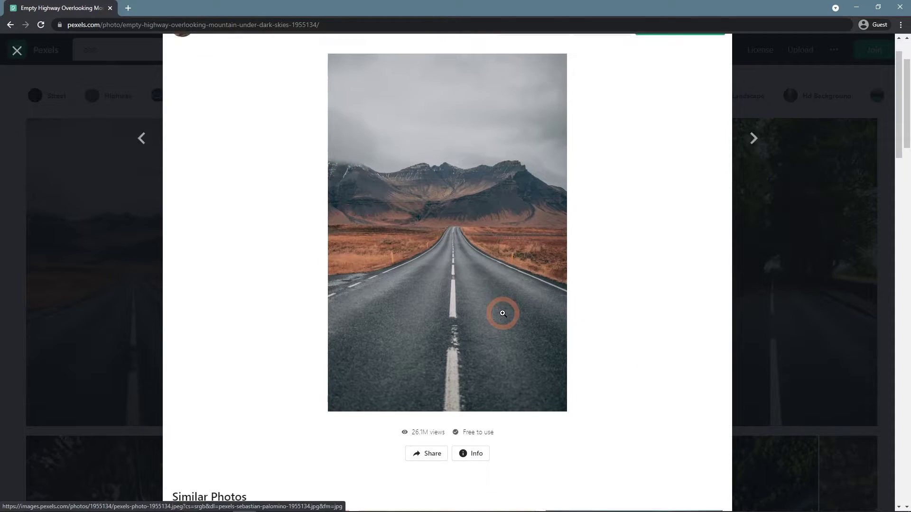
{"action": "scroll", "coordinate": [502, 312], "scroll_direction": "up", "scroll_amount": 2}
{"action": "left_click", "coordinate": [512, 339]}
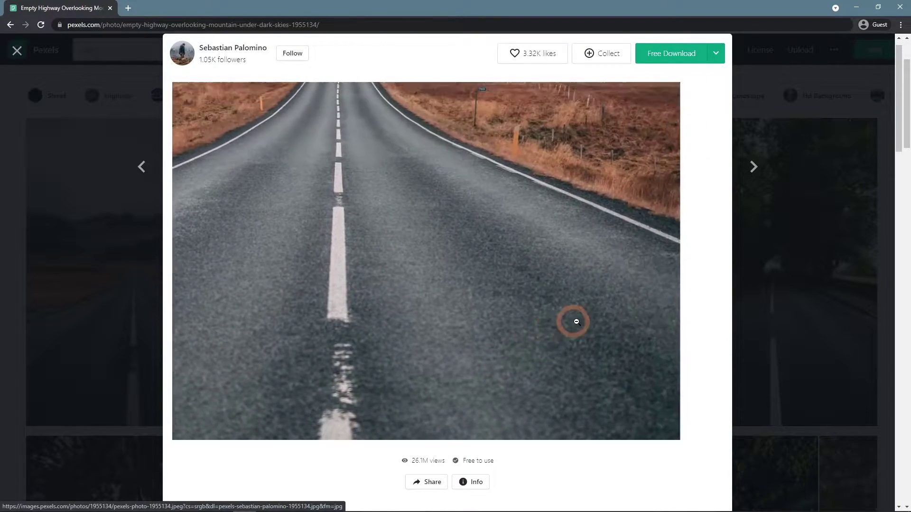
{"action": "left_click", "coordinate": [573, 320]}
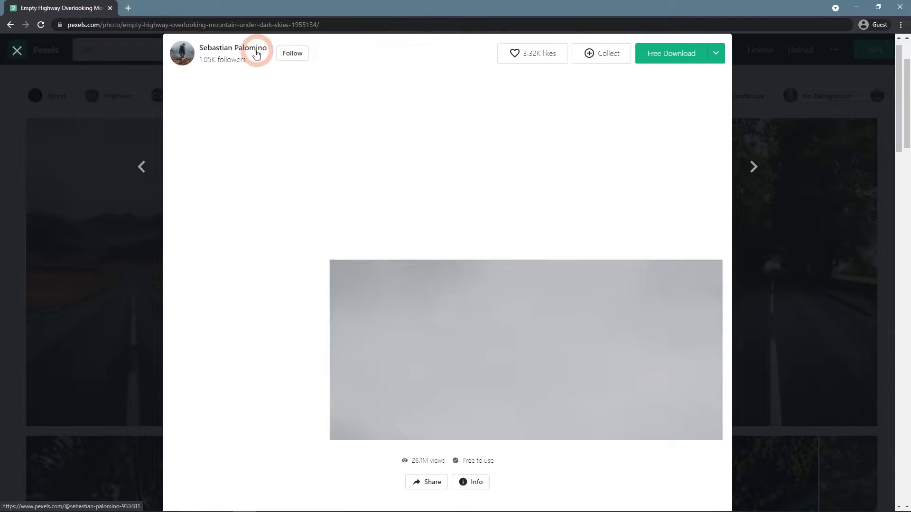
{"action": "left_click", "coordinate": [414, 144]}
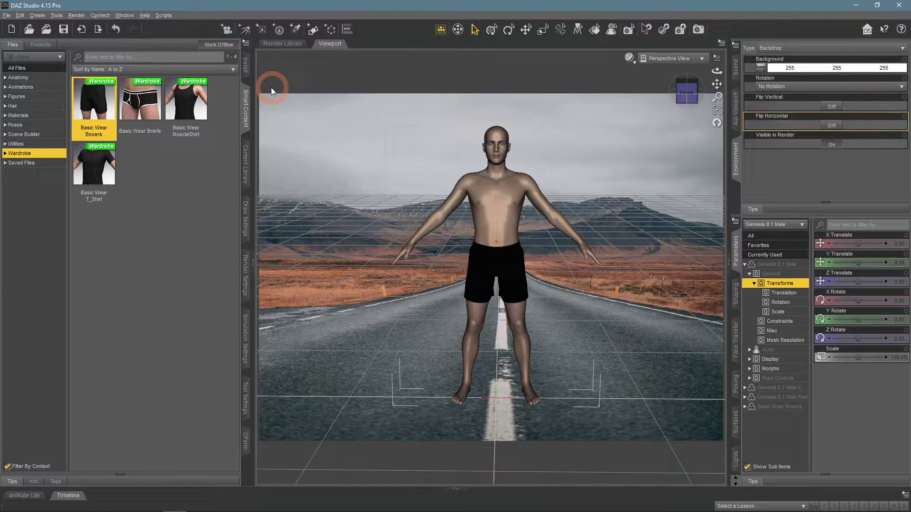
Fit the render aspect ratio to the backdrop (0.670:1) and set pixel size 1920 × 2880.
{"action": "left_click", "coordinate": [245, 280]}
{"action": "left_click", "coordinate": [24, 94]}
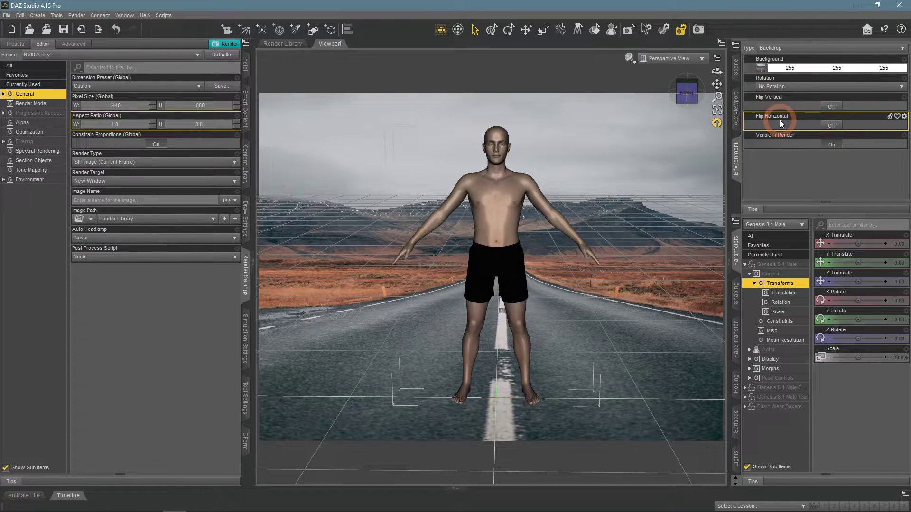
{"action": "left_click", "coordinate": [736, 45]}
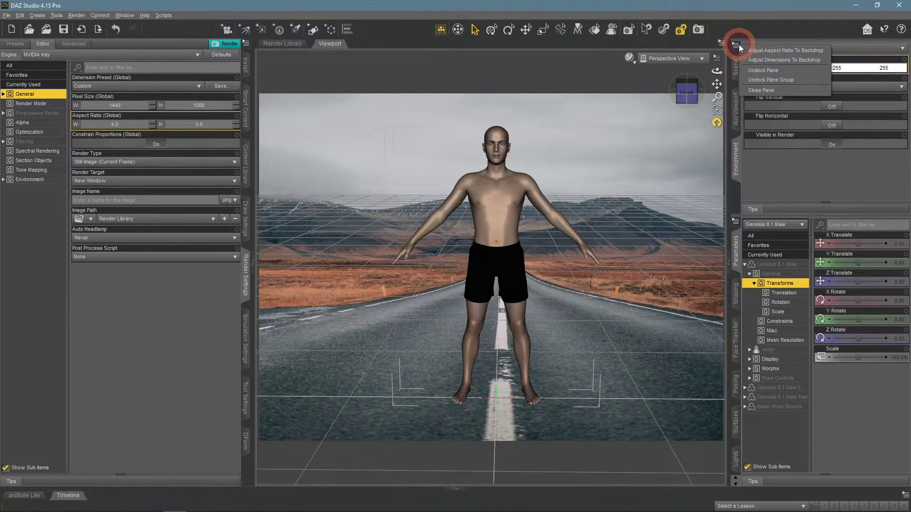
{"action": "left_click", "coordinate": [769, 50]}
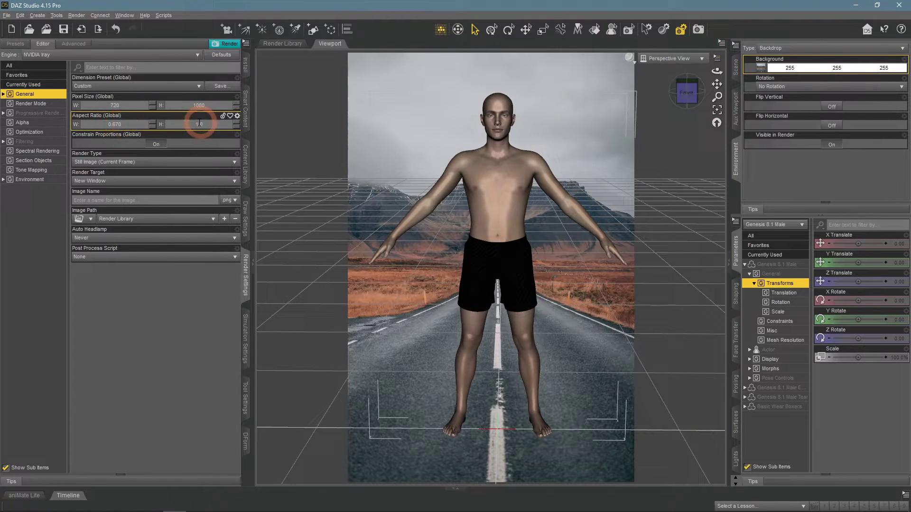
{"action": "left_click", "coordinate": [735, 45]}
{"action": "left_click", "coordinate": [766, 64]}
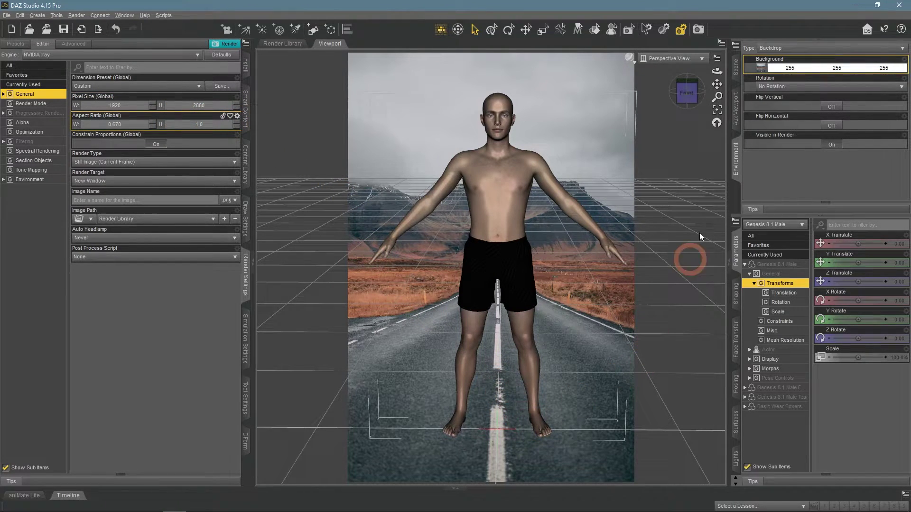
Frame the figure smaller and lower, then try backdrop rotations before restoring no rotation.
{"action": "left_click_drag", "start_coordinate": [717, 70], "coordinate": [692, 129]}
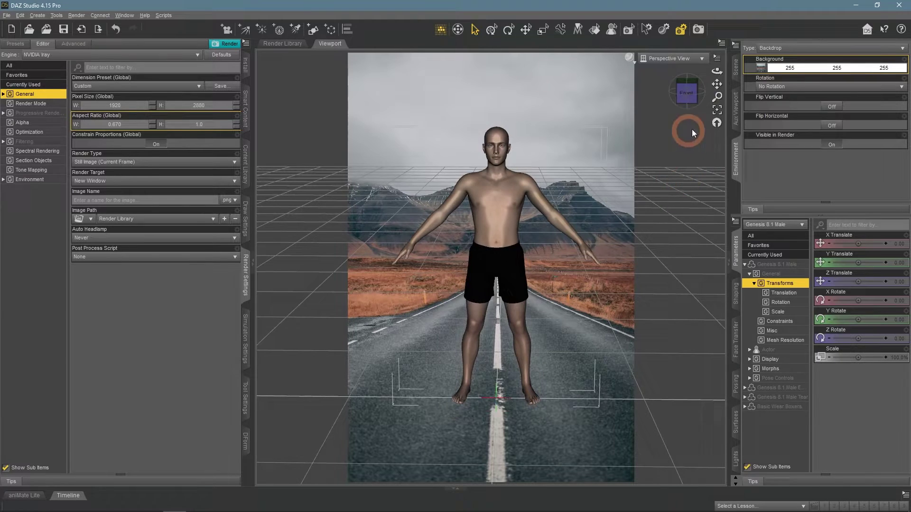
{"action": "left_click_drag", "start_coordinate": [717, 84], "coordinate": [715, 82]}
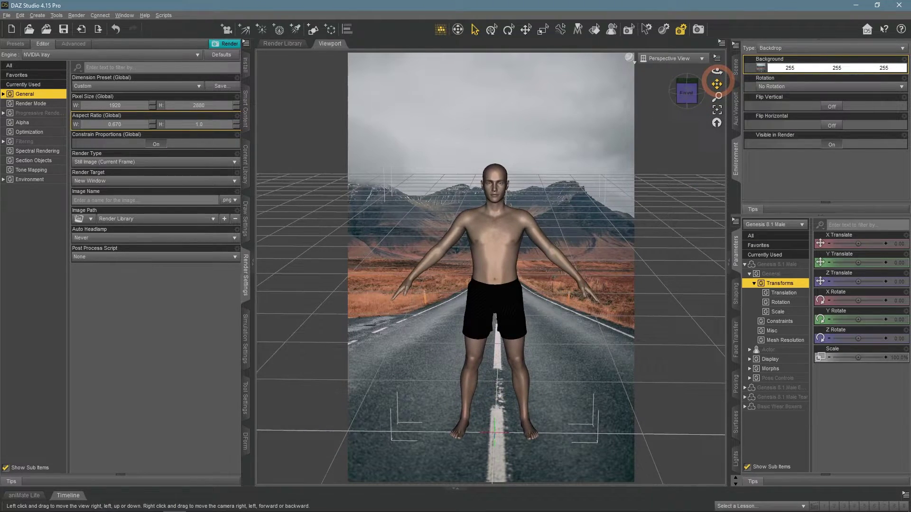
{"action": "left_click", "coordinate": [821, 87]}
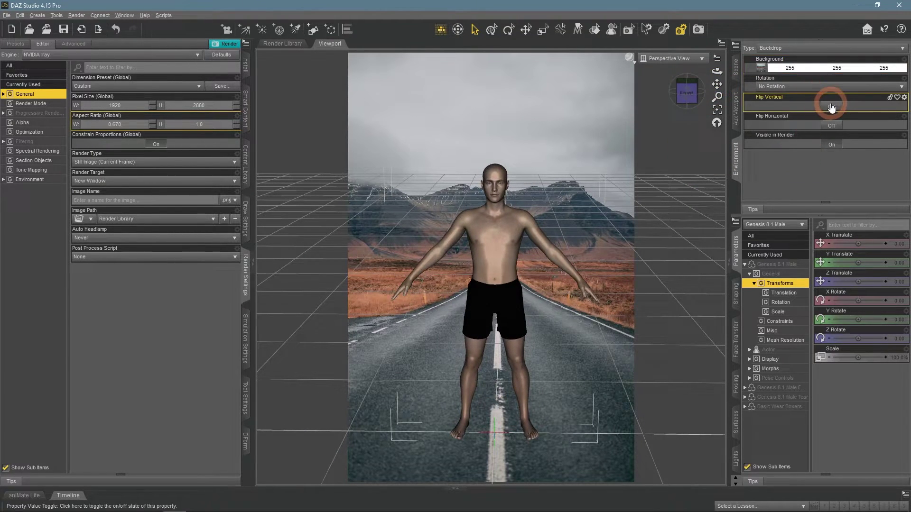
{"action": "left_click", "coordinate": [818, 100]}
{"action": "left_click", "coordinate": [814, 87]}
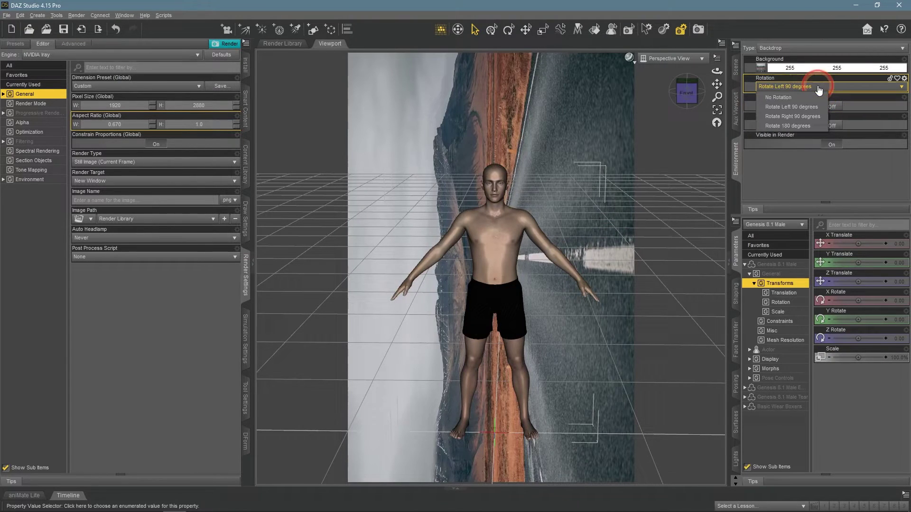
{"action": "left_click", "coordinate": [813, 116]}
{"action": "left_click", "coordinate": [812, 86]}
{"action": "left_click", "coordinate": [807, 124]}
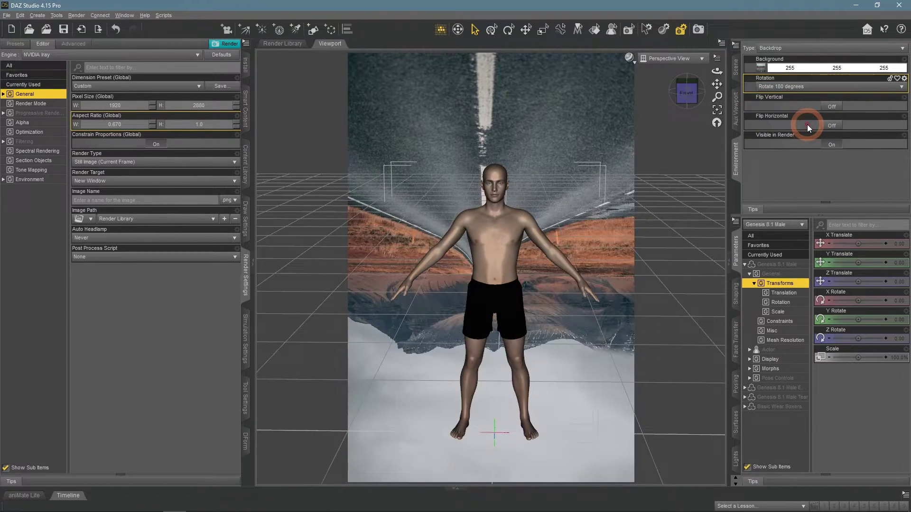
{"action": "left_click", "coordinate": [809, 89]}
{"action": "left_click", "coordinate": [817, 98]}
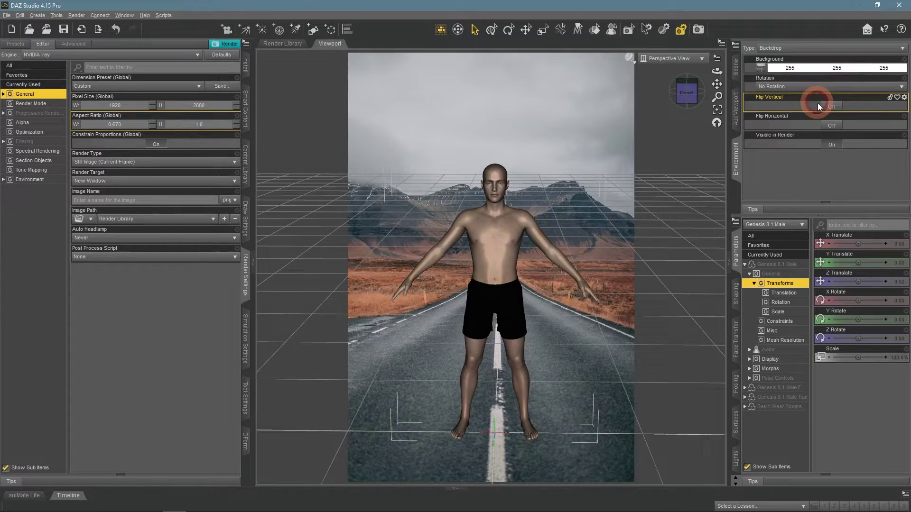
Test vertical and horizontal backdrop flips and render visibility, leaving it unflipped and visible.
{"action": "left_click", "coordinate": [831, 106]}
{"action": "left_click", "coordinate": [830, 106]}
{"action": "left_click", "coordinate": [831, 128]}
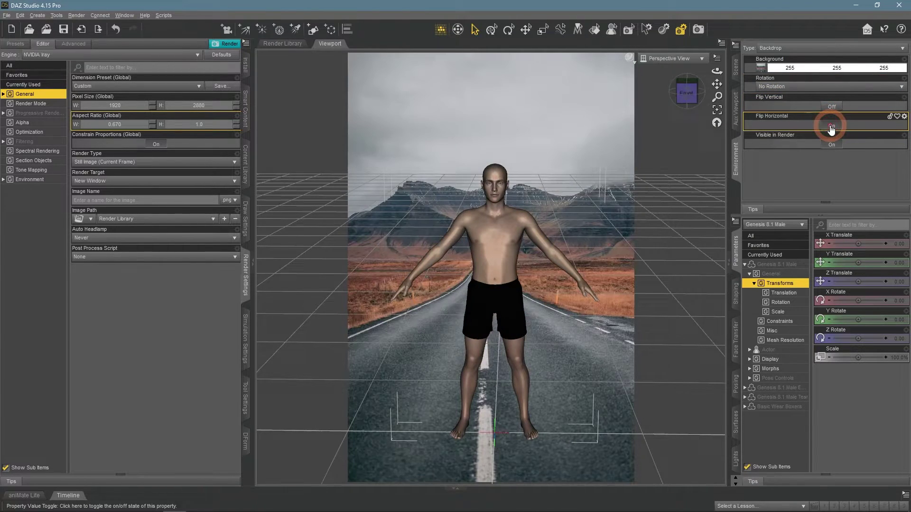
{"action": "left_click", "coordinate": [831, 126]}
{"action": "left_click", "coordinate": [832, 126]}
{"action": "left_click", "coordinate": [831, 126]}
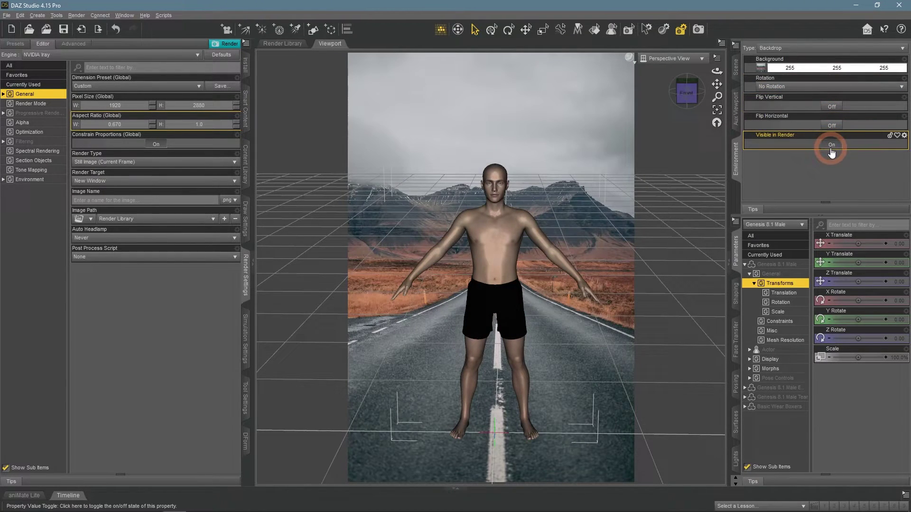
{"action": "left_click", "coordinate": [832, 145]}
{"action": "left_click", "coordinate": [832, 144]}
Bring up the Smart Content wardrobe items and the Scene node list.
{"action": "left_click", "coordinate": [416, 77]}
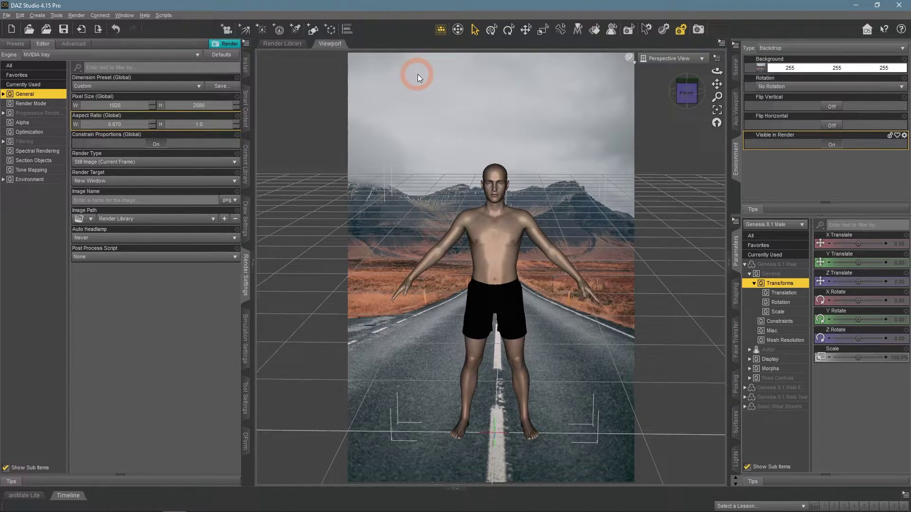
{"action": "left_click", "coordinate": [750, 116]}
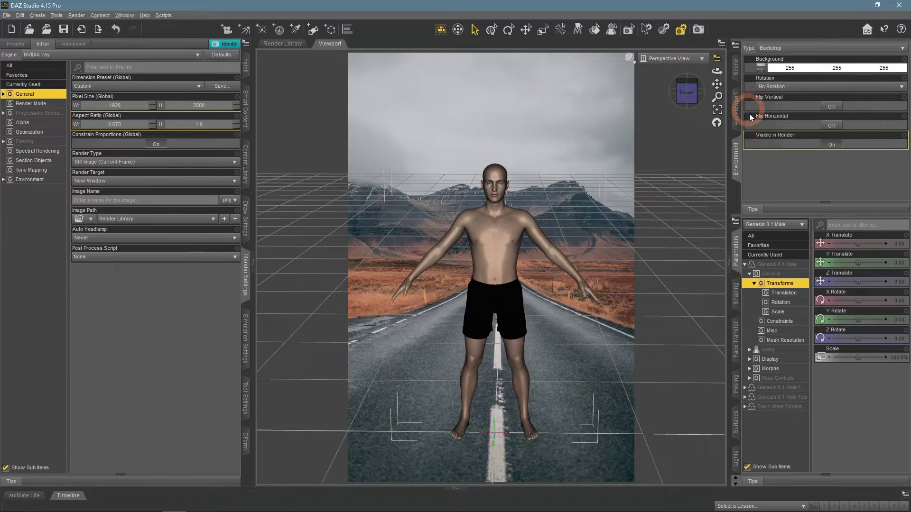
{"action": "left_click", "coordinate": [840, 144]}
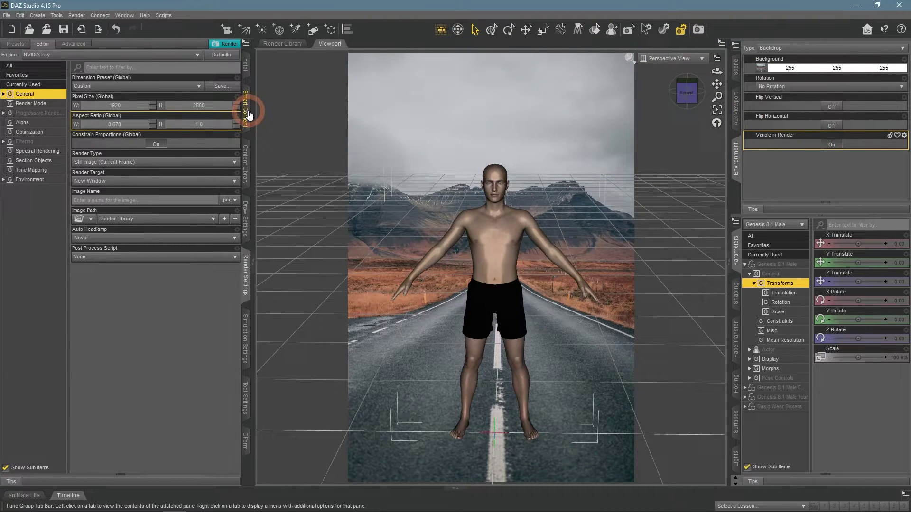
{"action": "left_click", "coordinate": [736, 66]}
Apply the Base Pose Walking C pose to the figure.
{"action": "left_click", "coordinate": [245, 93]}
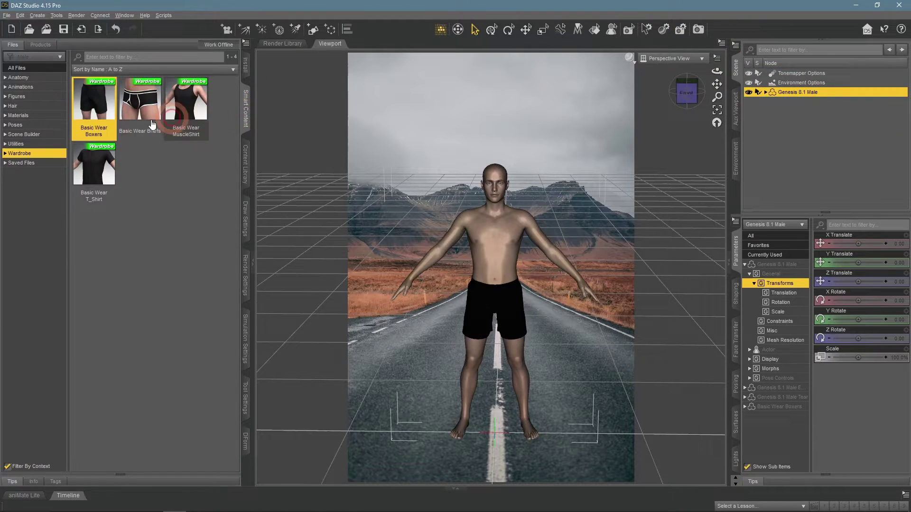
{"action": "left_click", "coordinate": [15, 125]}
{"action": "double_click", "coordinate": [177, 306]}
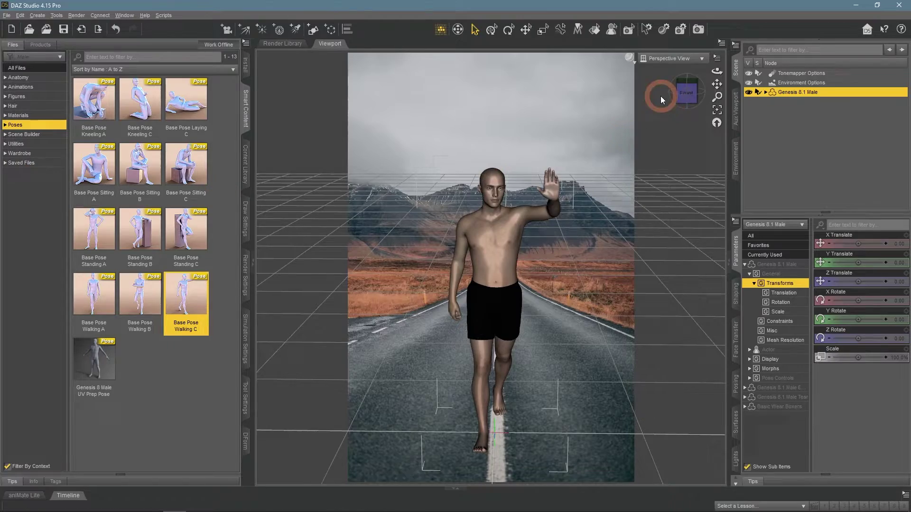
{"action": "left_click_drag", "start_coordinate": [716, 72], "coordinate": [716, 71]}
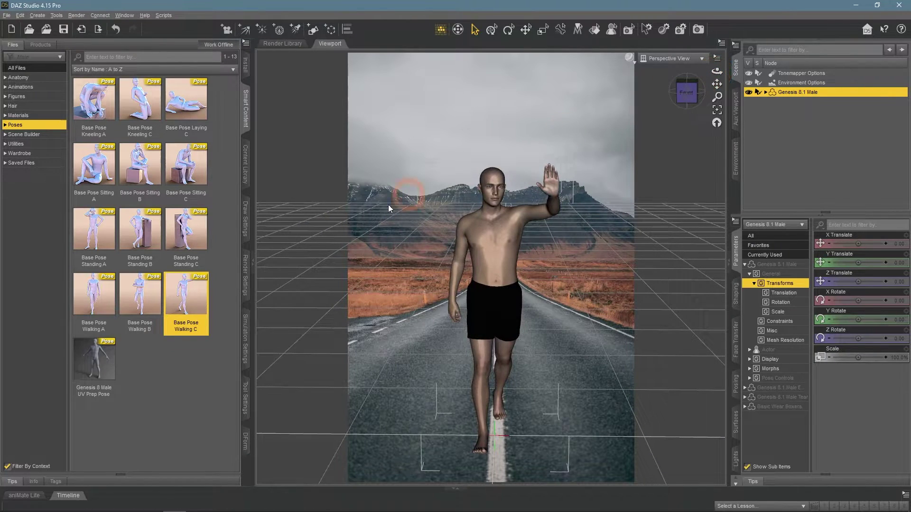
Switch the viewport to a live NVIDIA Iray preview and open Render Settings.
{"action": "left_click", "coordinate": [630, 62]}
{"action": "left_click", "coordinate": [642, 180]}
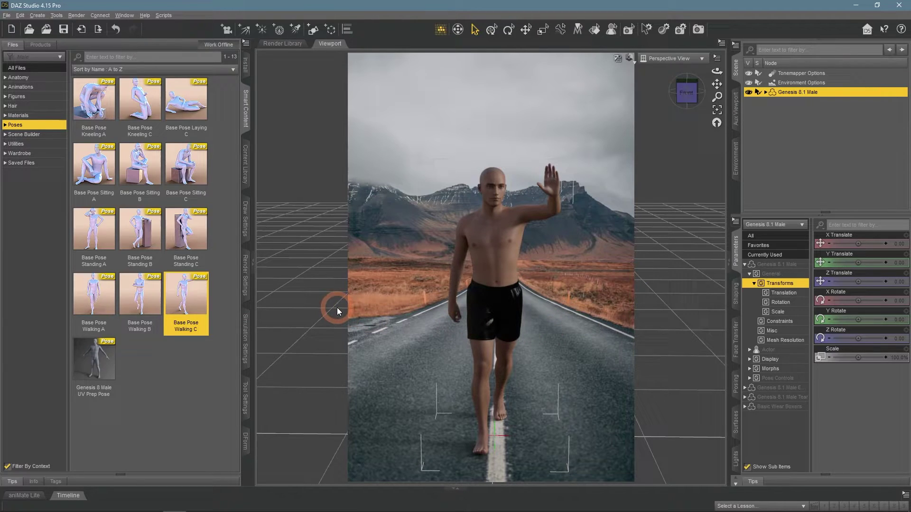
{"action": "left_click", "coordinate": [251, 284]}
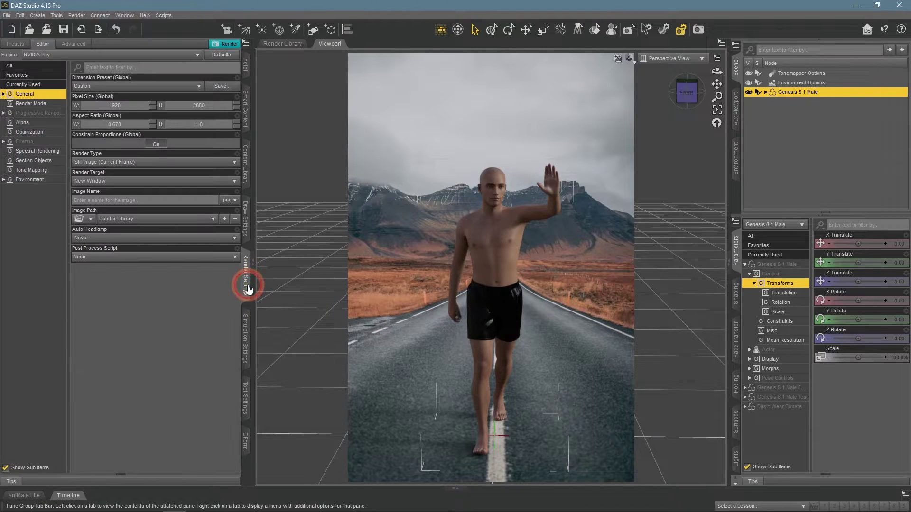
Set Environment Intensity to 2.00 in the Environment render settings.
{"action": "left_click", "coordinate": [30, 180]}
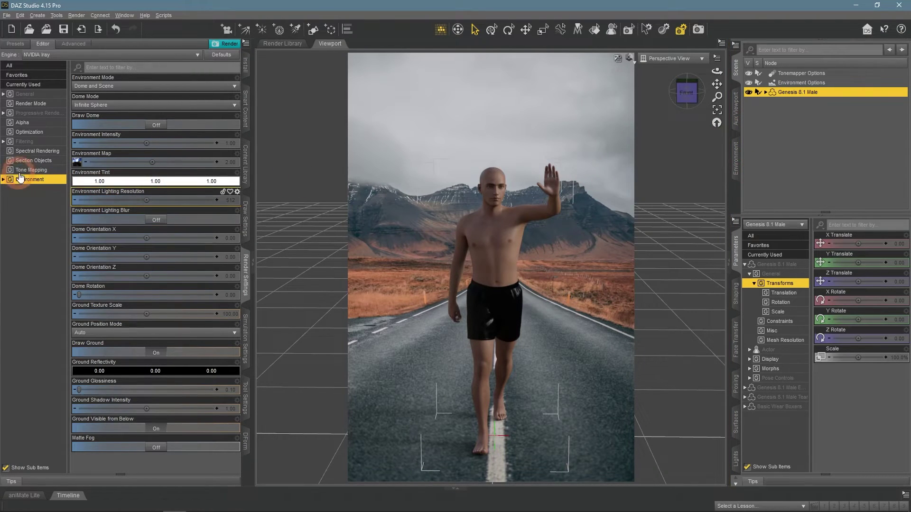
{"action": "left_click", "coordinate": [50, 179]}
{"action": "left_click", "coordinate": [45, 216]}
{"action": "left_click", "coordinate": [231, 143]}
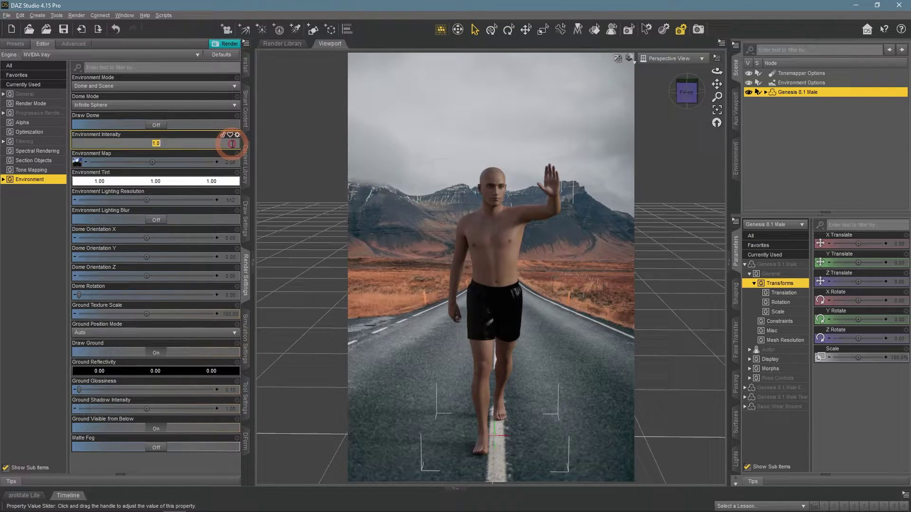
{"action": "type", "text": "2"}
{"action": "key", "text": "Return"}
Rotate the environment dome, toggling Draw Ground off and back on.
{"action": "left_click_drag", "start_coordinate": [79, 295], "coordinate": [142, 297]}
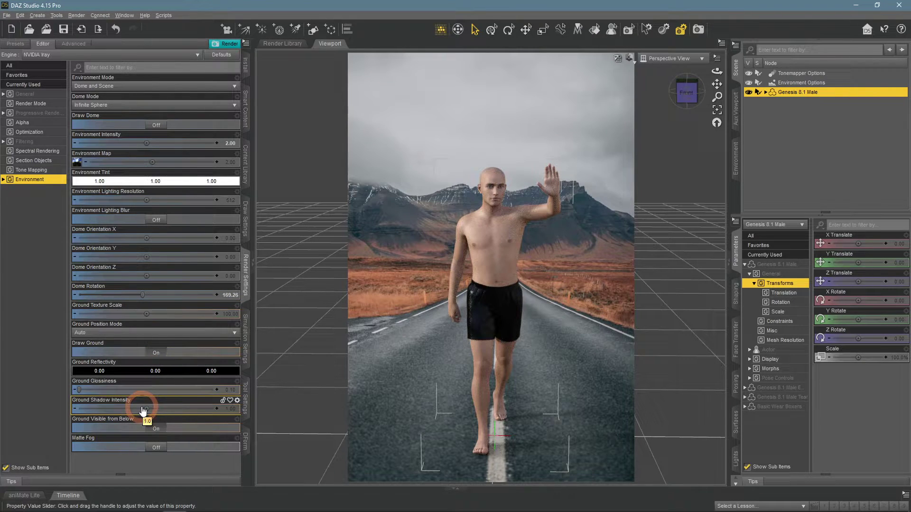
{"action": "left_click", "coordinate": [149, 354]}
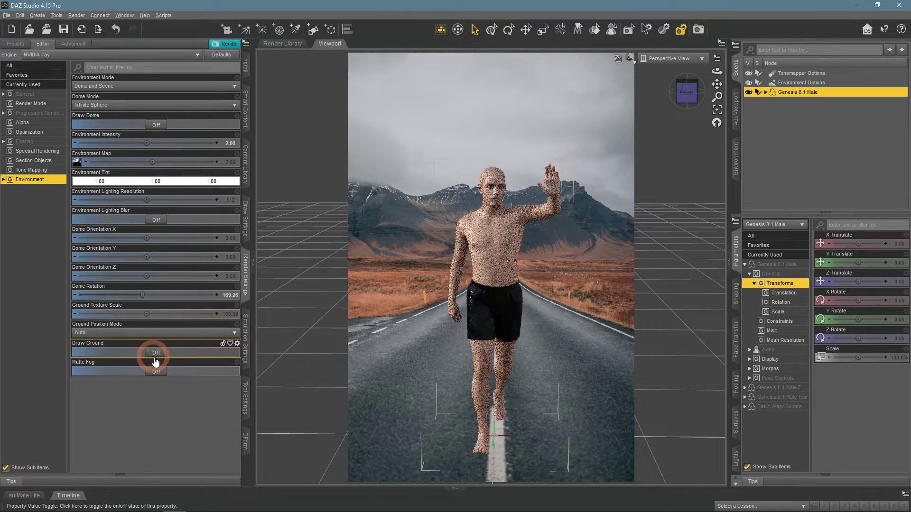
{"action": "left_click", "coordinate": [574, 439]}
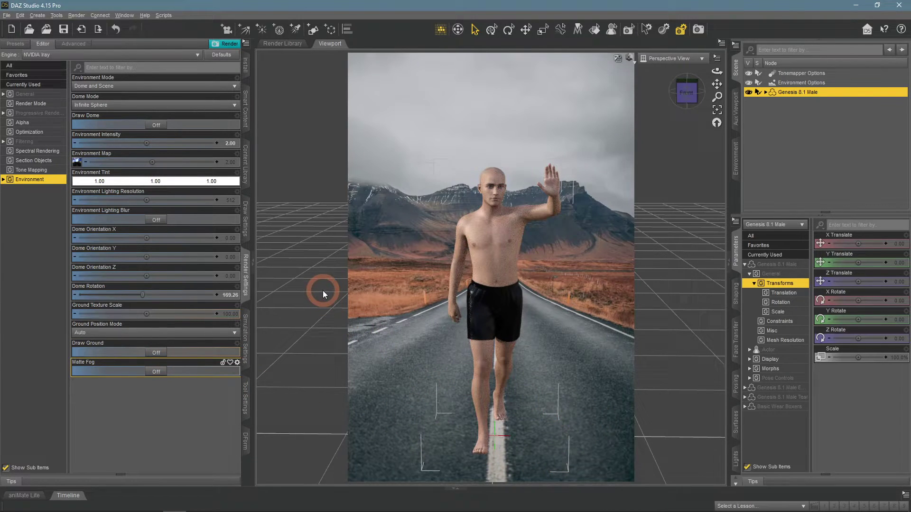
{"action": "left_click", "coordinate": [151, 353]}
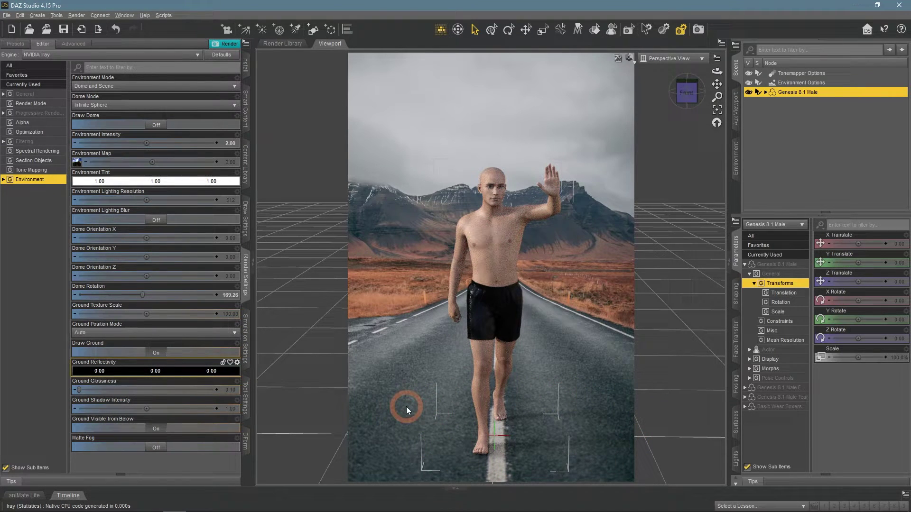
{"action": "left_click_drag", "start_coordinate": [132, 298], "coordinate": [97, 295]}
{"action": "left_click", "coordinate": [761, 207]}
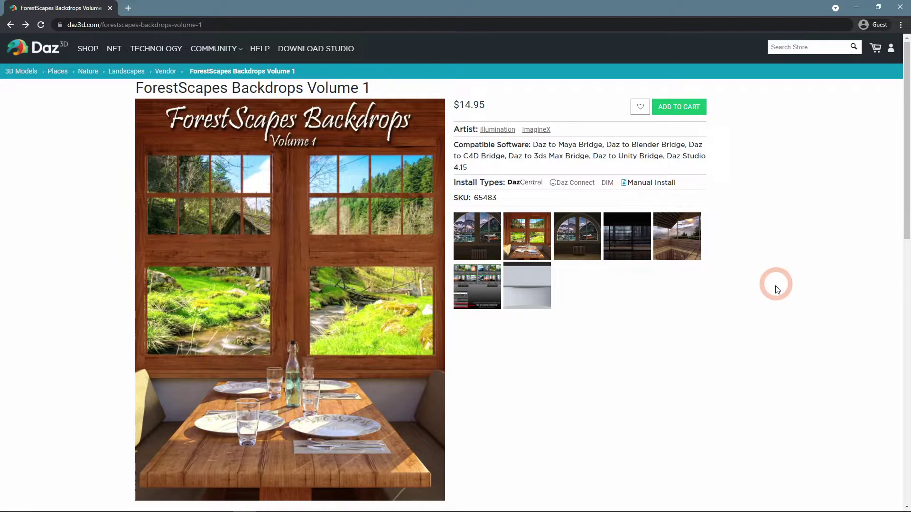
Step through the ForestScapes Backdrops preview images in the enlarged gallery.
{"action": "left_click", "coordinate": [176, 93]}
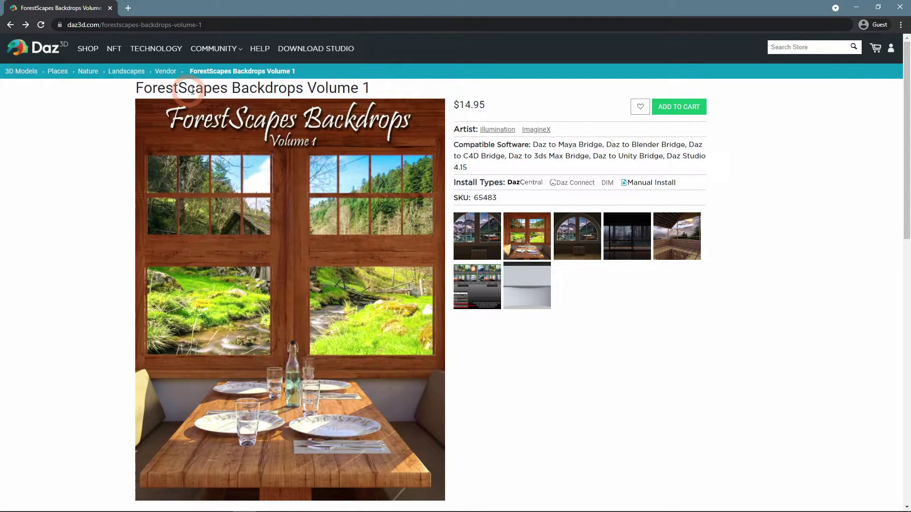
{"action": "scroll", "coordinate": [381, 261], "scroll_direction": "down", "scroll_amount": 2}
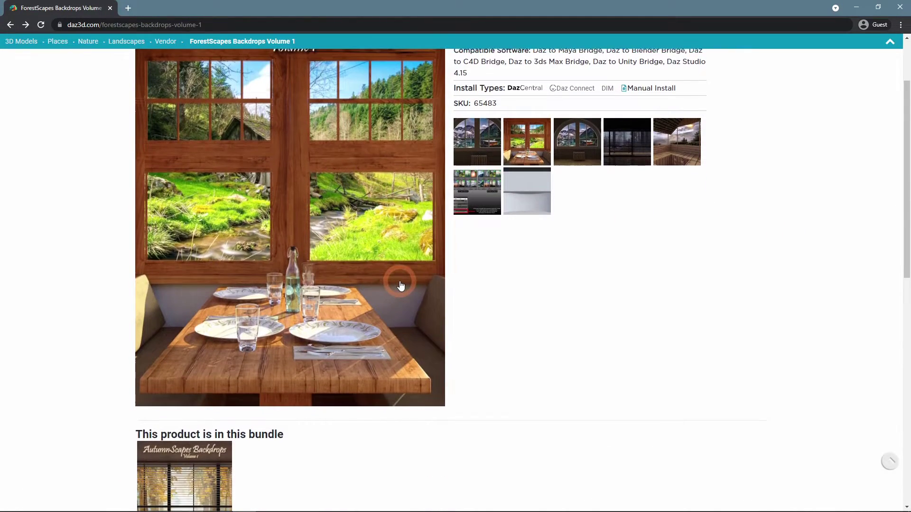
{"action": "left_click", "coordinate": [400, 284]}
{"action": "left_click", "coordinate": [622, 278]}
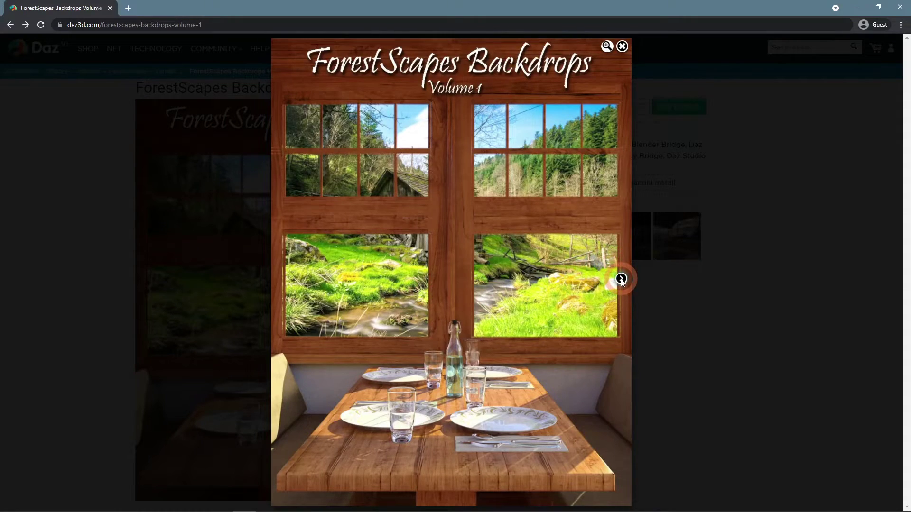
{"action": "left_click", "coordinate": [531, 280]}
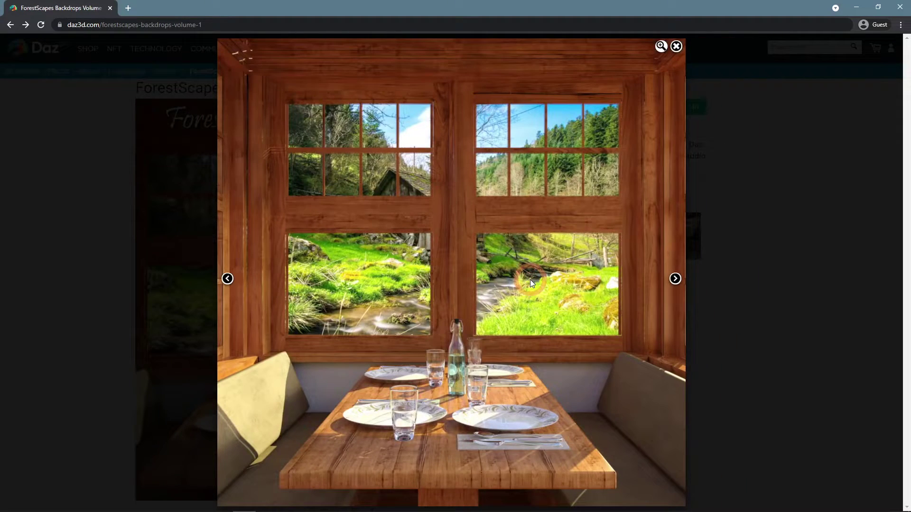
{"action": "left_click", "coordinate": [675, 278]}
{"action": "left_click", "coordinate": [728, 290]}
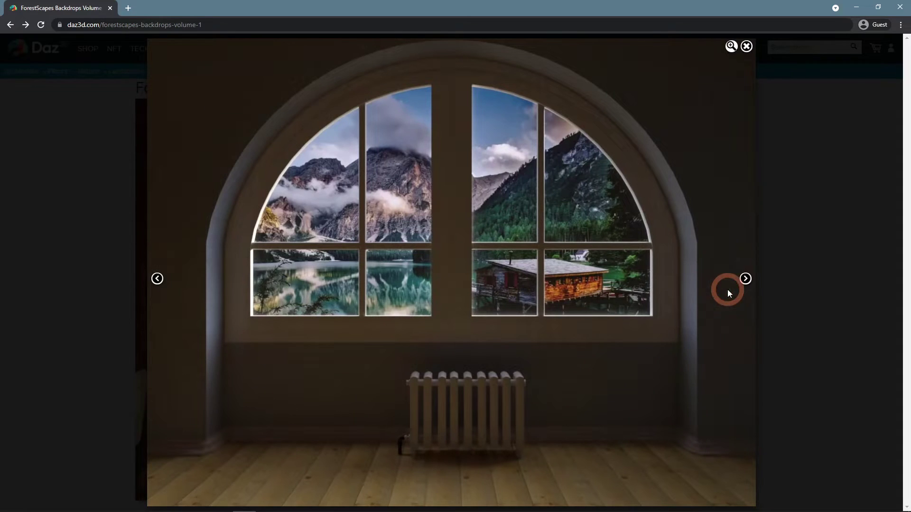
{"action": "left_click", "coordinate": [745, 278]}
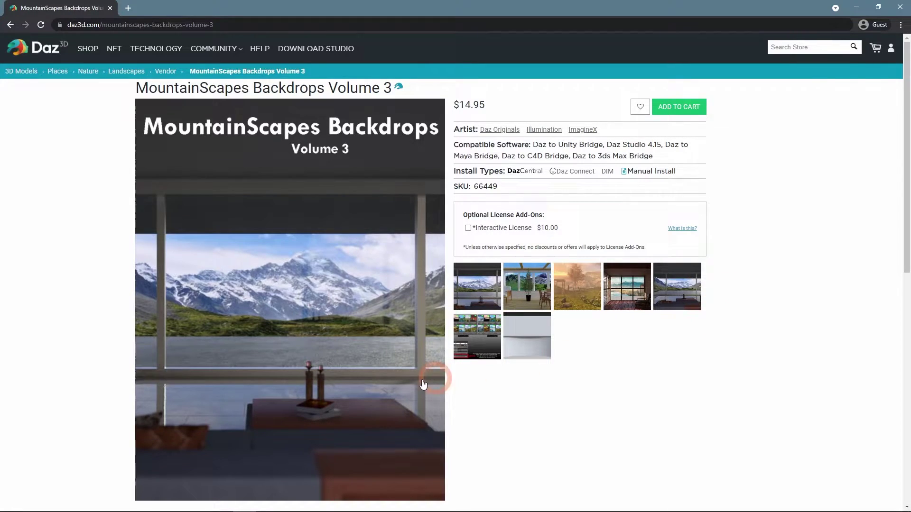
Browse MountainScapes Backdrops Volume 3 previews, then view the Illumination artist's product listing.
{"action": "left_click", "coordinate": [395, 374]}
{"action": "left_click", "coordinate": [621, 279]}
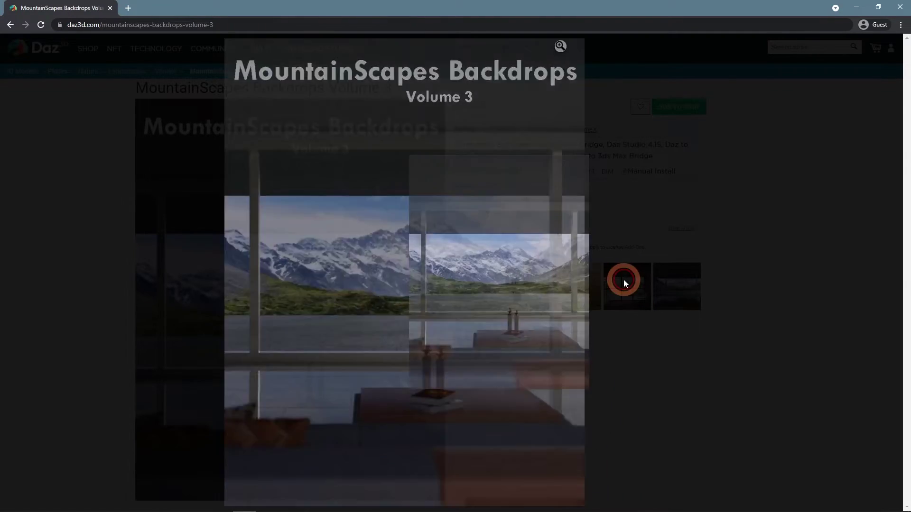
{"action": "left_click", "coordinate": [532, 278]}
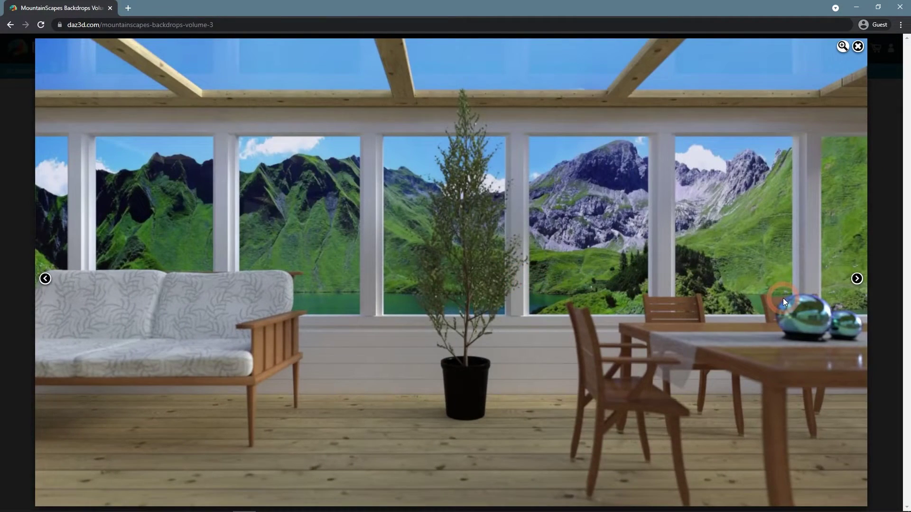
{"action": "left_click", "coordinate": [856, 278]}
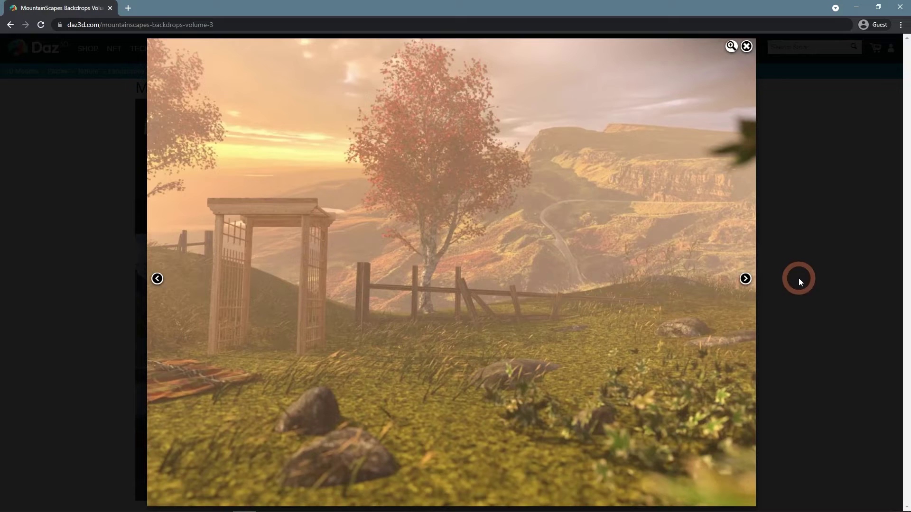
{"action": "left_click", "coordinate": [745, 279]}
{"action": "left_click", "coordinate": [824, 234]}
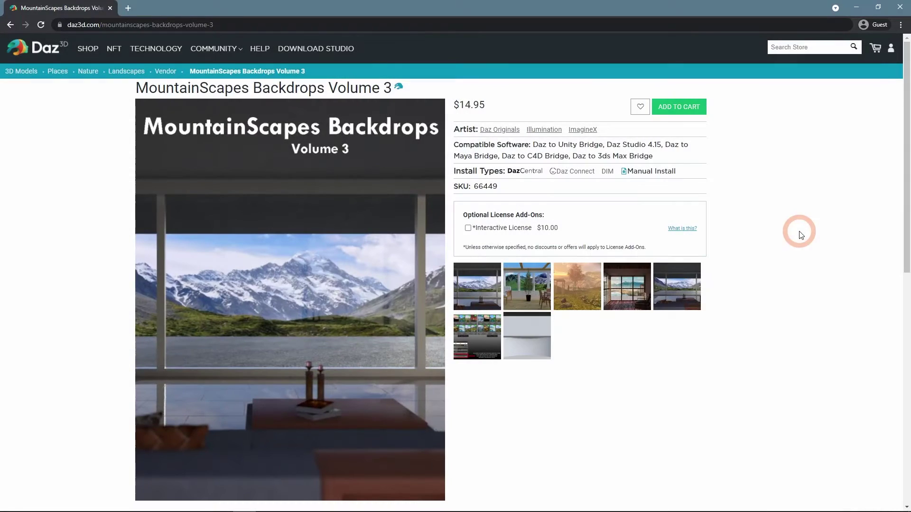
{"action": "left_click", "coordinate": [544, 131]}
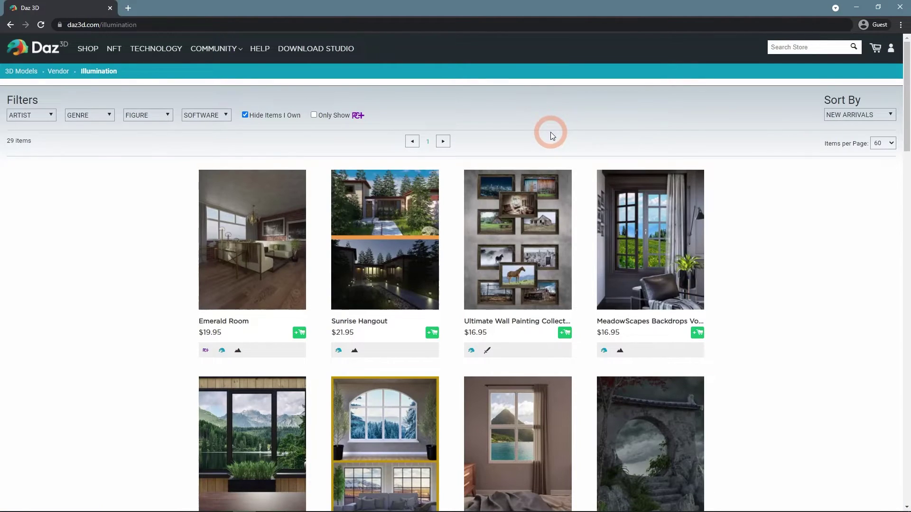
{"action": "scroll", "coordinate": [179, 285], "scroll_direction": "down", "scroll_amount": 6}
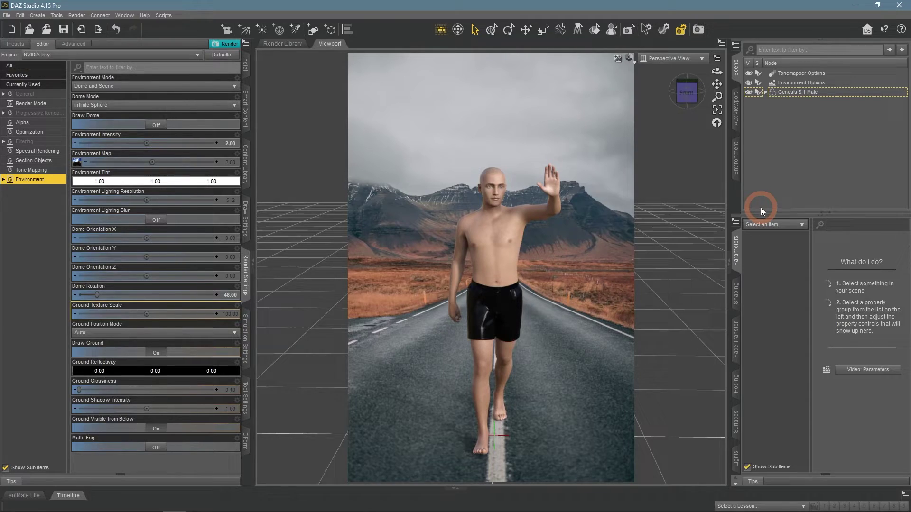
Set the backdrop type to None, turn Draw Dome on, and show the Environment Map list.
{"action": "left_click", "coordinate": [736, 168]}
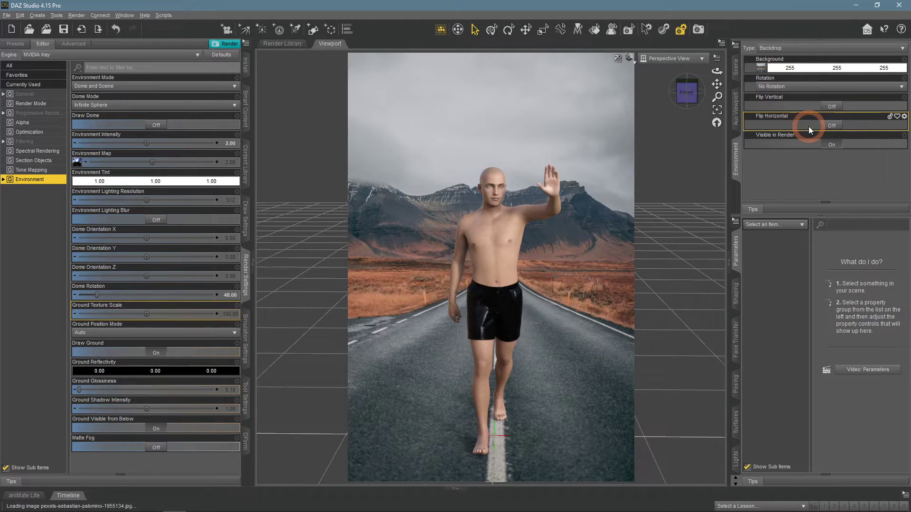
{"action": "left_click", "coordinate": [834, 48]}
{"action": "left_click", "coordinate": [779, 55]}
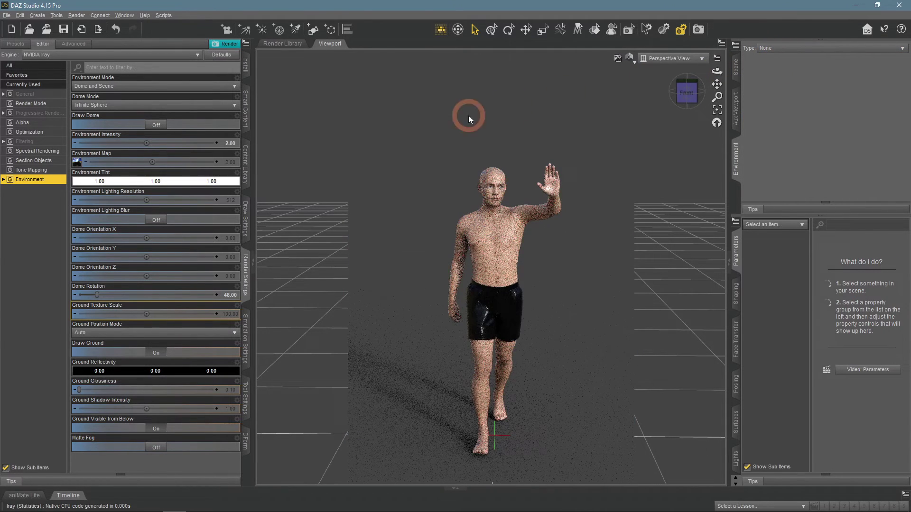
{"action": "left_click", "coordinate": [155, 125]}
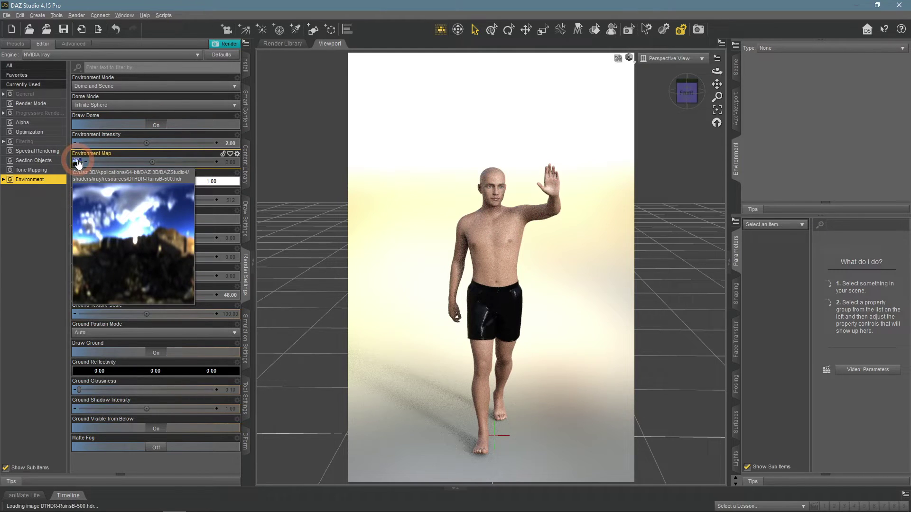
{"action": "left_click", "coordinate": [78, 164]}
Load the street HDR as the environment map and orbit around the walking man to check his shadow.
{"action": "left_click", "coordinate": [83, 164]}
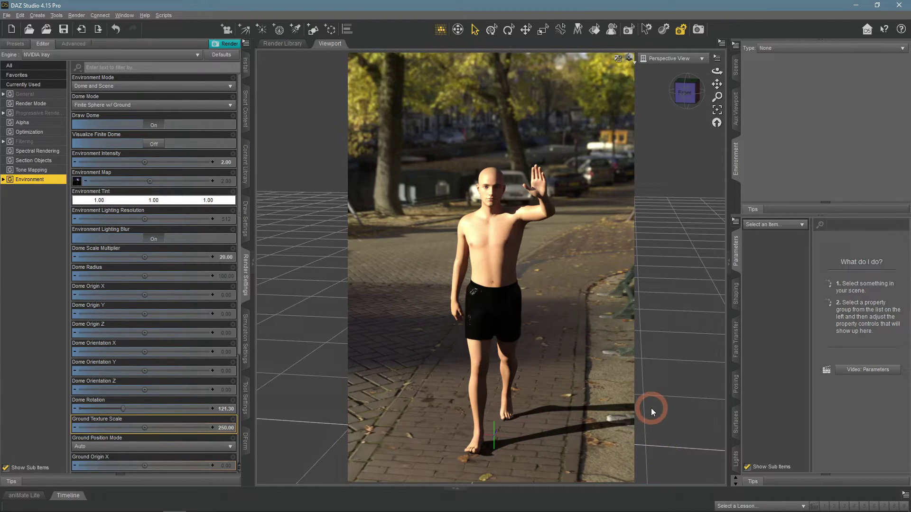
{"action": "left_click_drag", "start_coordinate": [716, 72], "coordinate": [716, 71]}
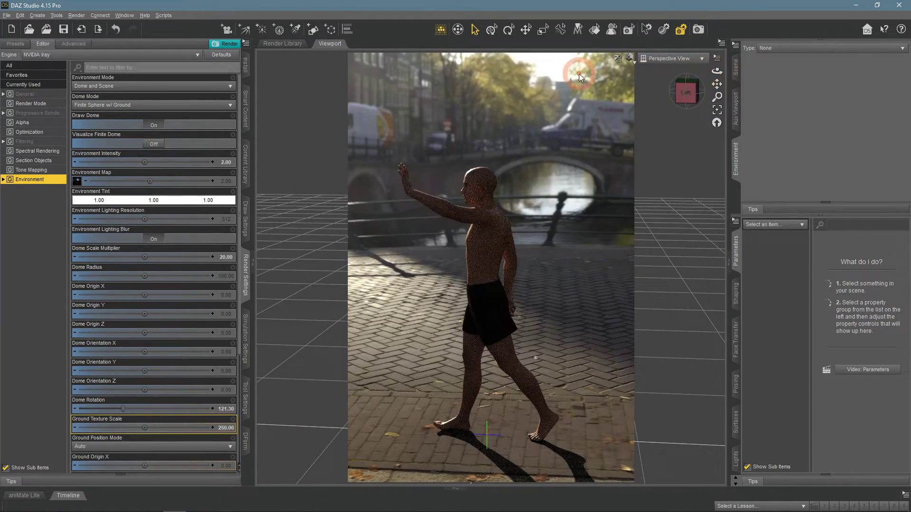
{"action": "left_click_drag", "start_coordinate": [716, 72], "coordinate": [717, 70]}
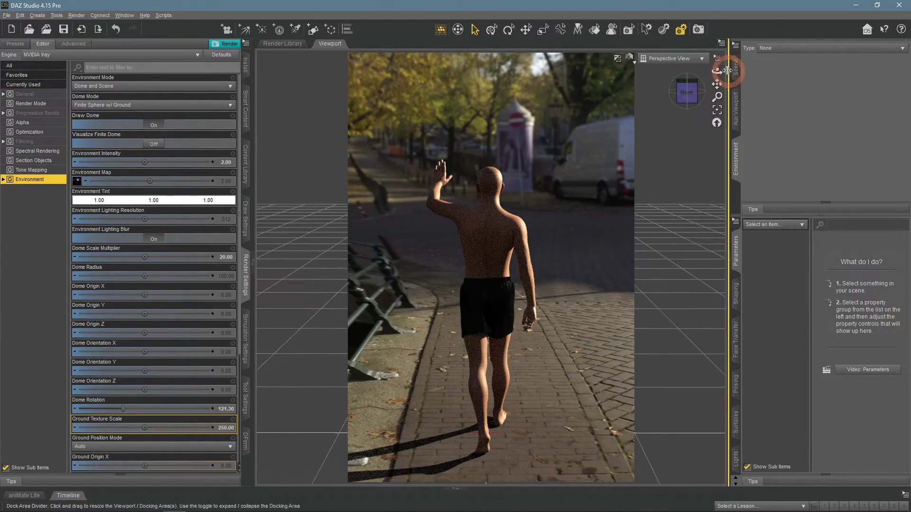
{"action": "left_click_drag", "start_coordinate": [717, 71], "coordinate": [716, 71]}
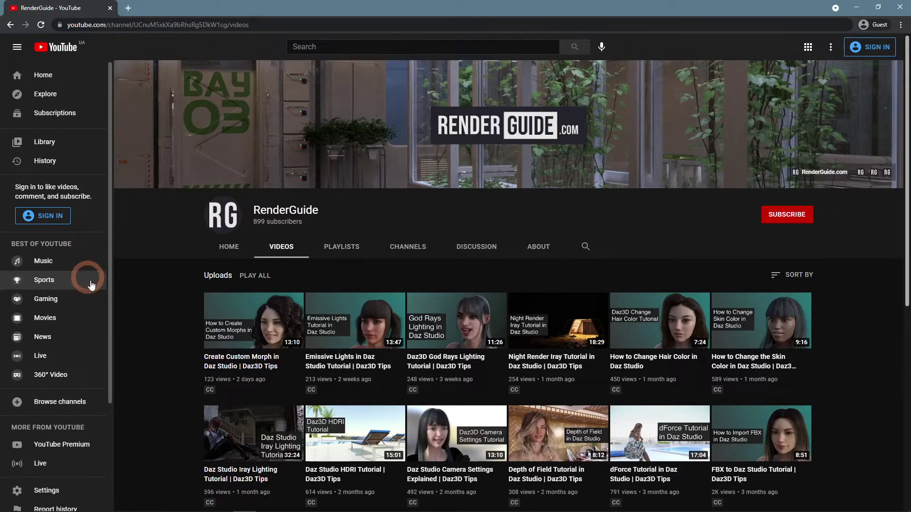
Scroll RenderGuide's uploads and open the 'Daz Studio HDRI Tutorial' video.
{"action": "scroll", "coordinate": [89, 285], "scroll_direction": "down", "scroll_amount": 2}
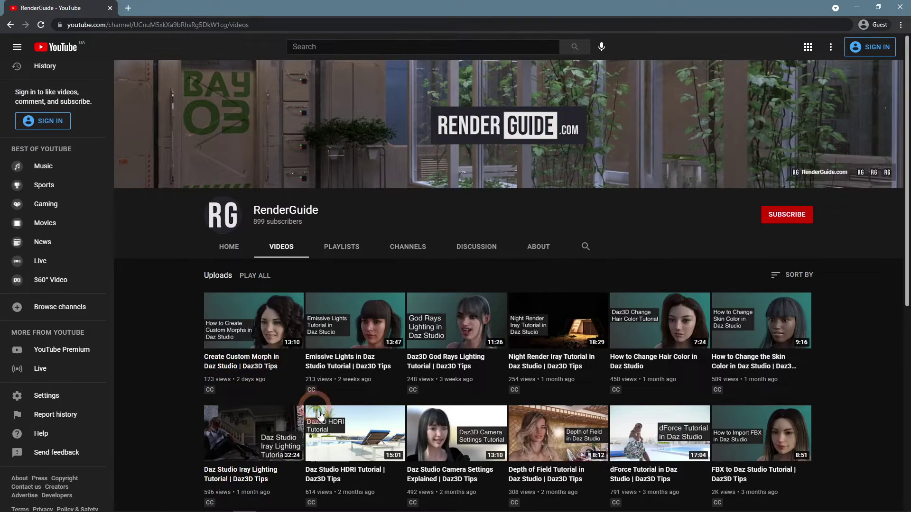
{"action": "left_click", "coordinate": [356, 455]}
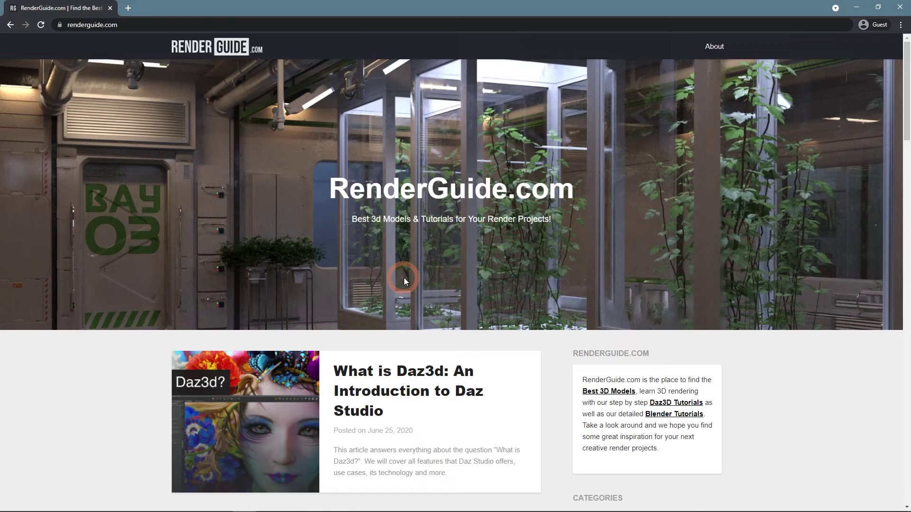
Go to the Daz3d Tutorials category and autoscroll 'Daz3D Backdrop Tutorial [2021]' down to its Conclusion.
{"action": "scroll", "coordinate": [167, 265], "scroll_direction": "down", "scroll_amount": 6}
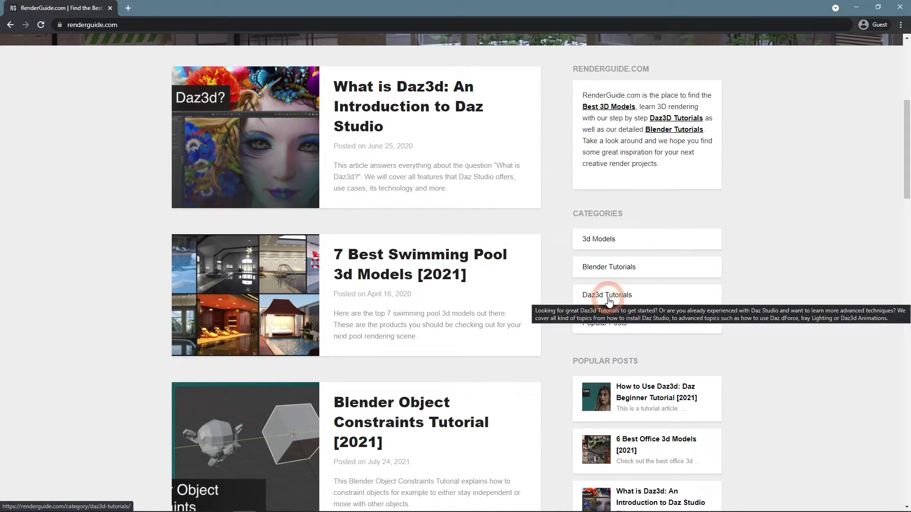
{"action": "left_click", "coordinate": [609, 300]}
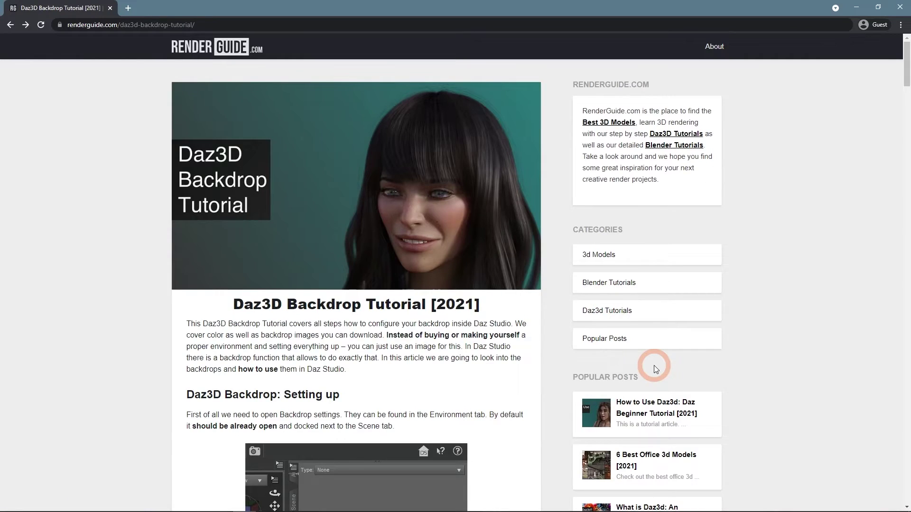
{"action": "scroll", "coordinate": [470, 286], "scroll_direction": "down", "scroll_amount": 1}
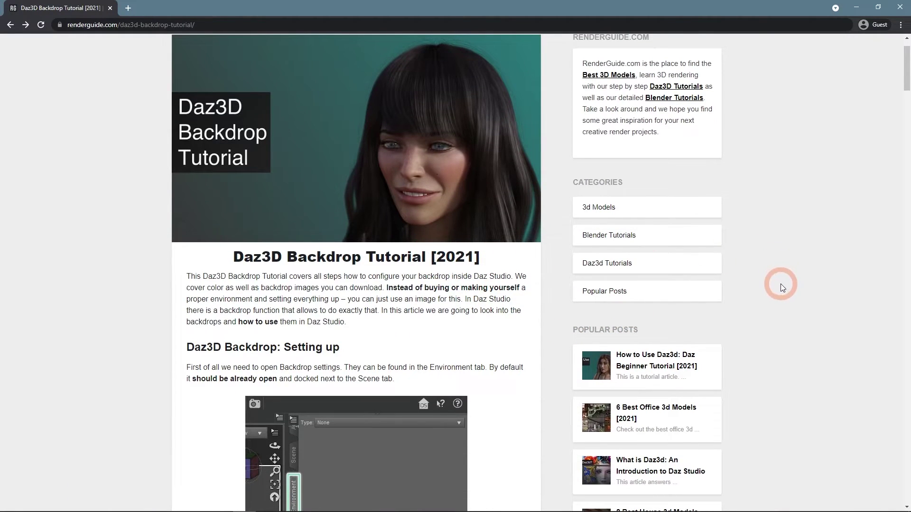
{"action": "scroll", "coordinate": [778, 280], "scroll_direction": "down", "scroll_amount": 5}
{"action": "middle_click", "coordinate": [778, 268]}
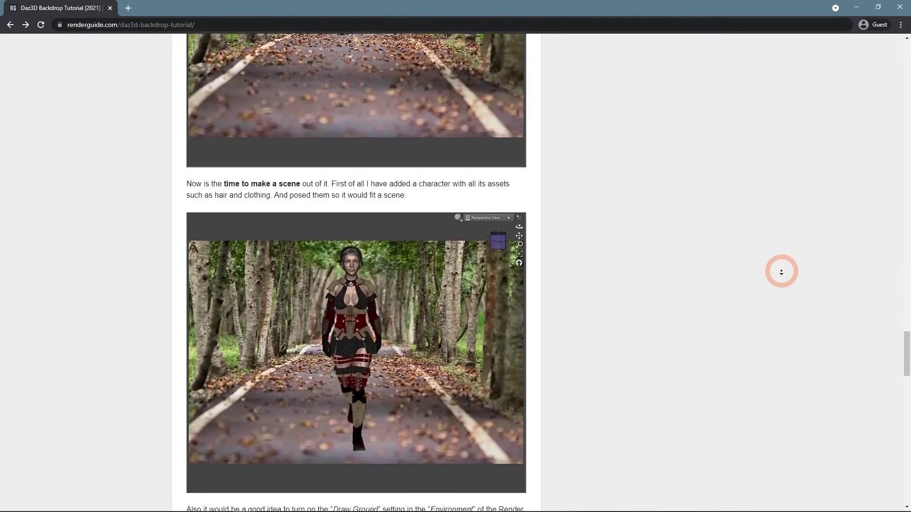
{"action": "scroll", "coordinate": [781, 271], "scroll_direction": "down", "scroll_amount": 20}
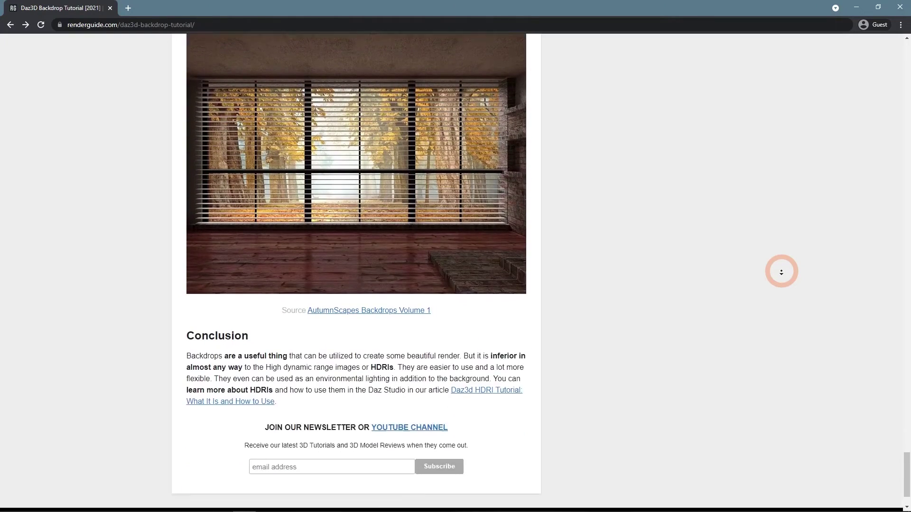